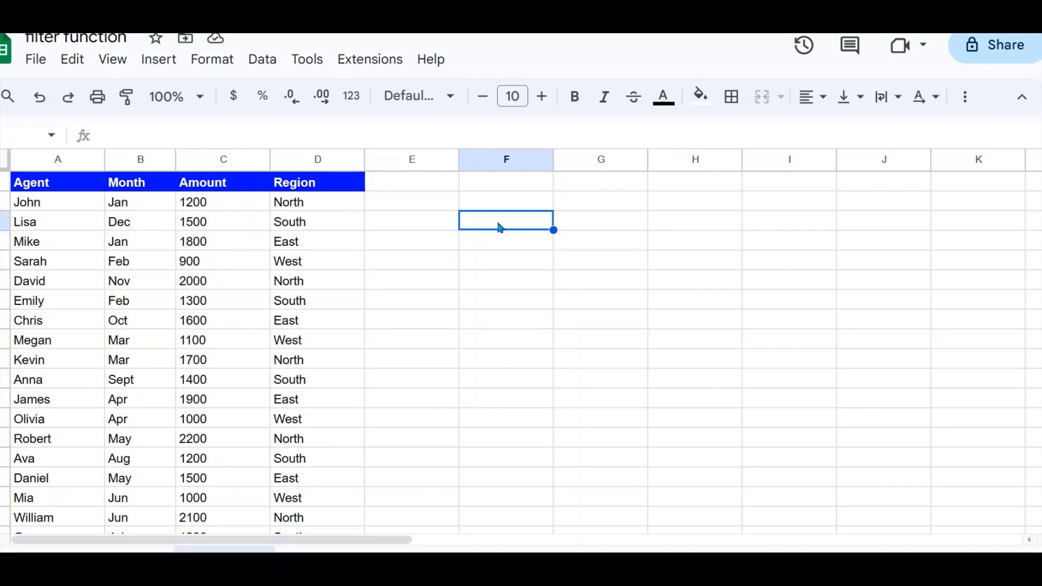
click(491, 207)
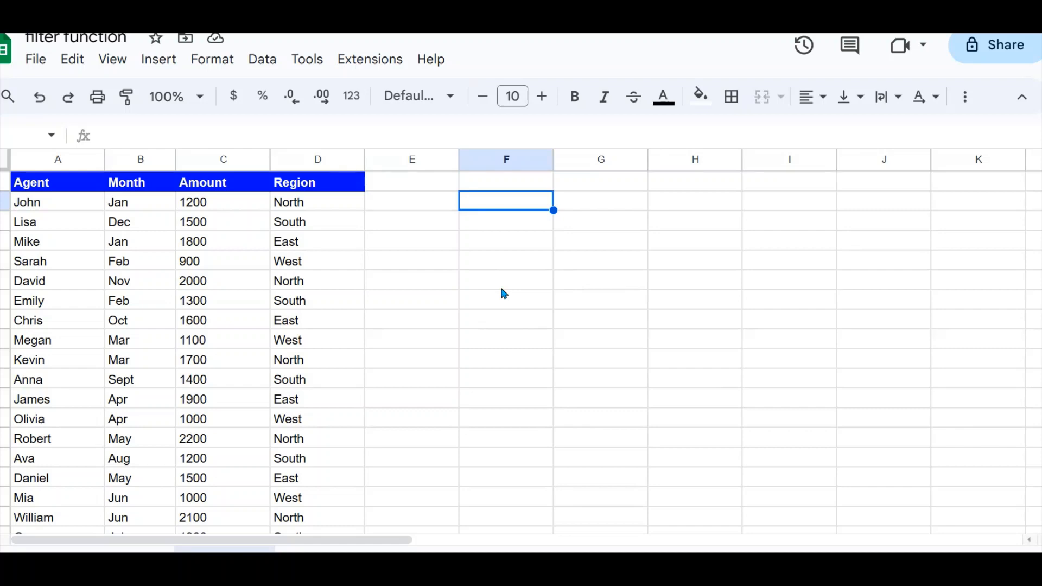
text(=filter)
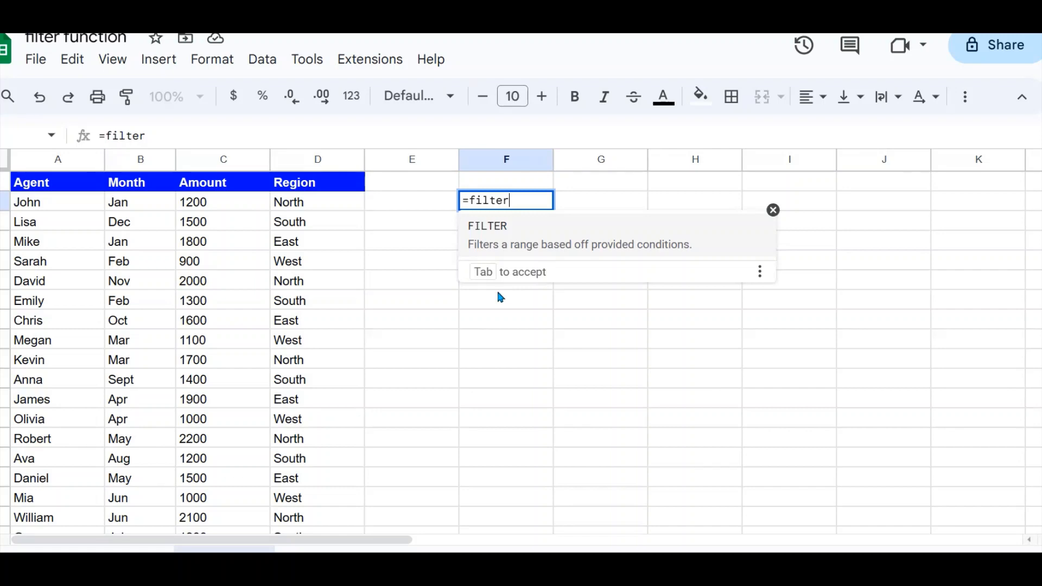
click(246, 326)
- Look through the records of the Agent, Month, Amount and Region table, down the Amount column and back up
key(Down)
key(Down)
key(Down)
key(Down)
key(Down)
key(Down)
key(Down)
key(Down)
key(Down)
key(Down)
key(Down)
key(Down)
key(Down)
key(Down)
key(Down)
key(Down)
key(Down)
key(Down)
key(Down)
key(Down)
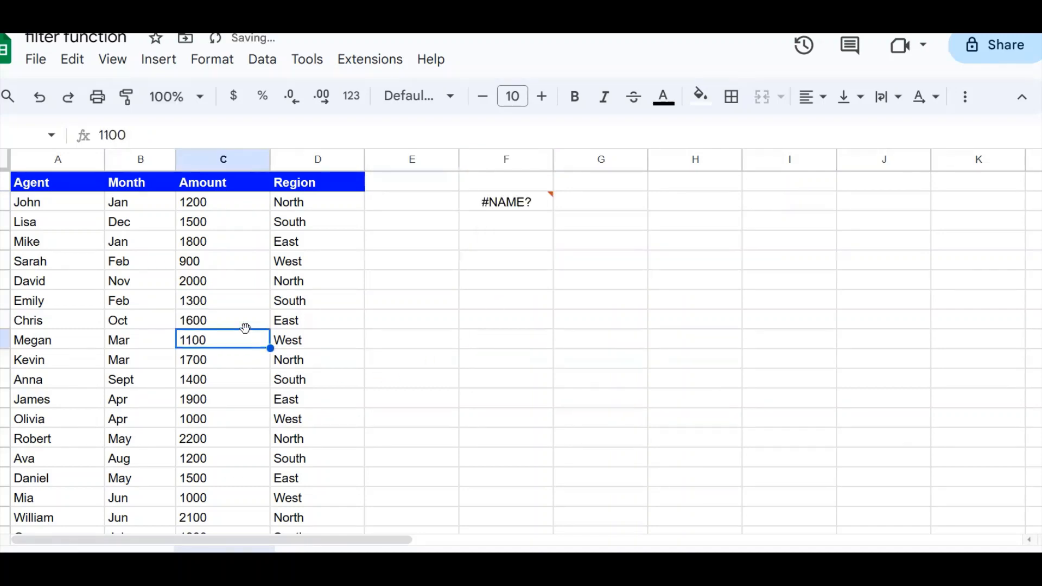
key(Down)
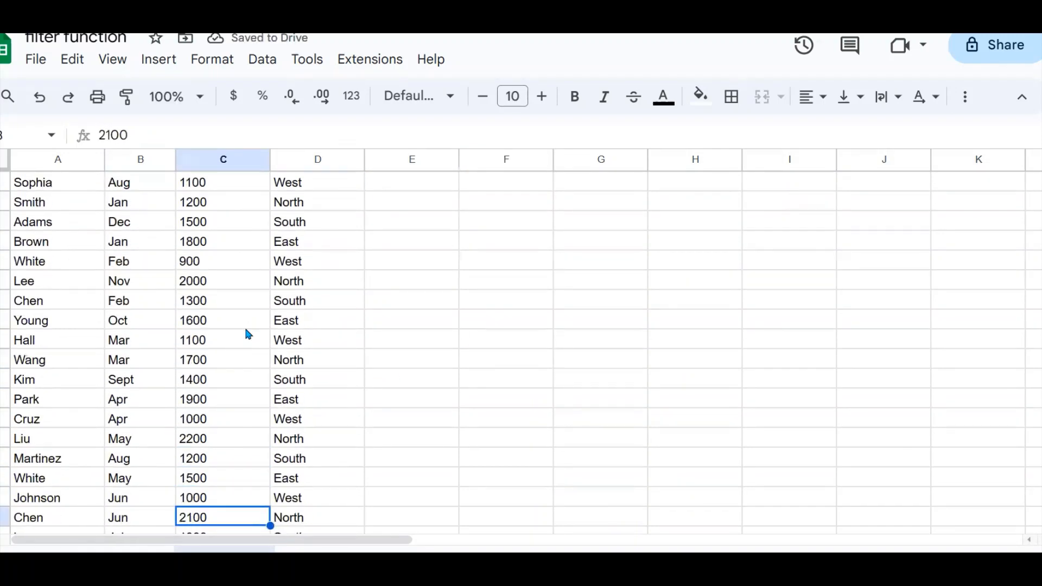
key(Up)
key(Up)
key(Up)
key(Up)
key(Up)
key(Up)
key(Up)
key(Up)
key(Up)
key(Up)
key(Up)
key(Up)
key(Up)
key(Up)
key(Up)
key(Up)
key(Up)
key(Up)
key(Up)
key(Up)
key(Up)
key(Up)
key(Up)
key(Up)
key(Up)
key(Up)
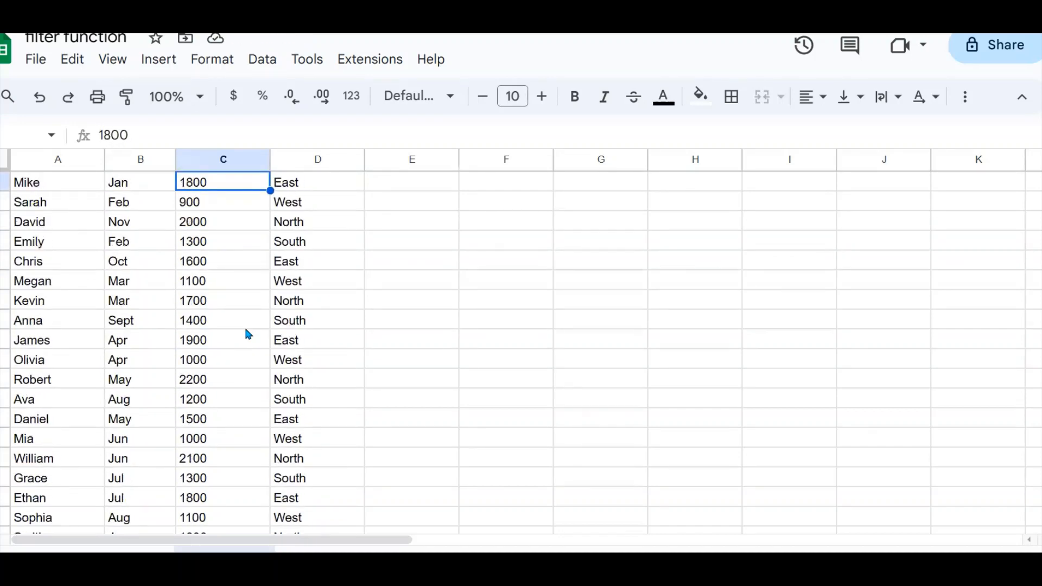
key(Down)
key(Down)
key(Down)
key(Down)
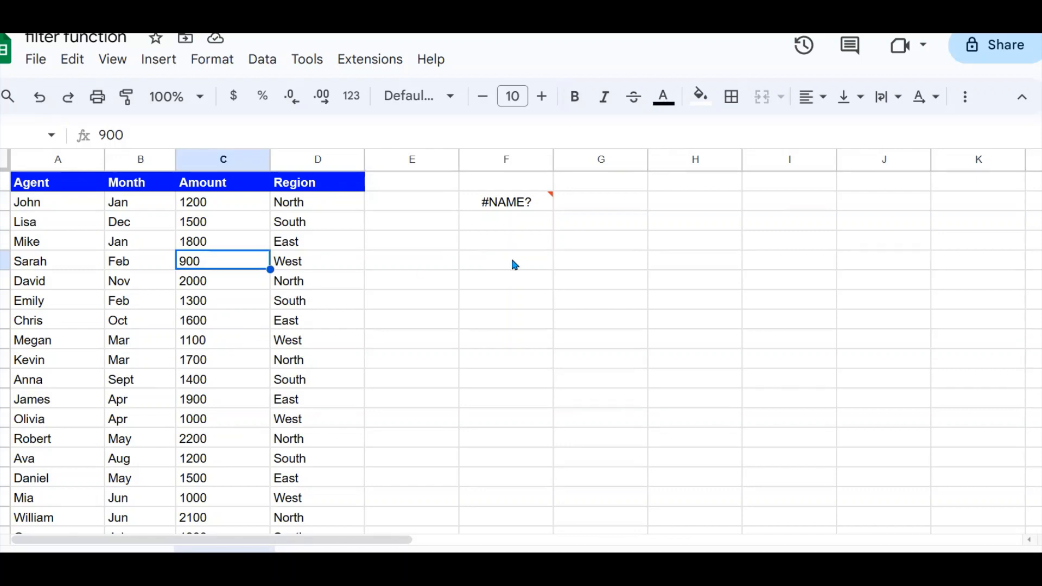
- Start a FILTER formula in cell F2 with A1:D41 as the range to filter, ready for the first condition
click(544, 212)
text(=)
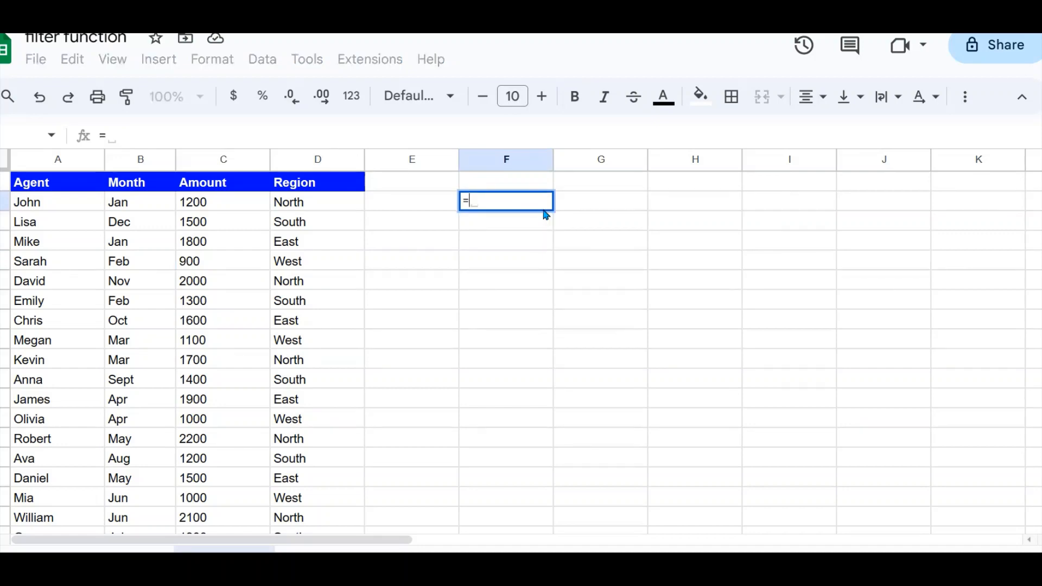
text(filt)
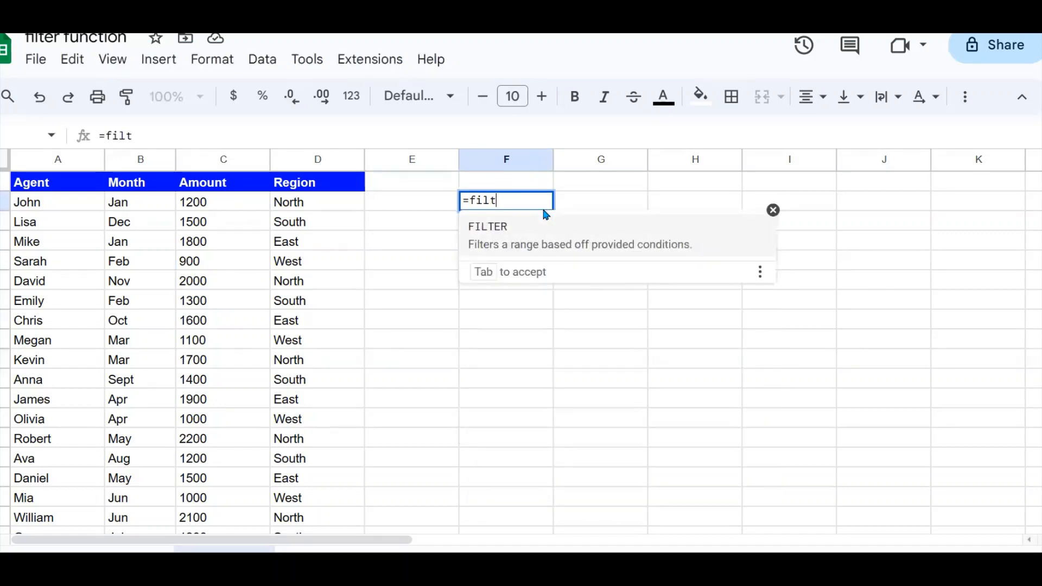
text(er()
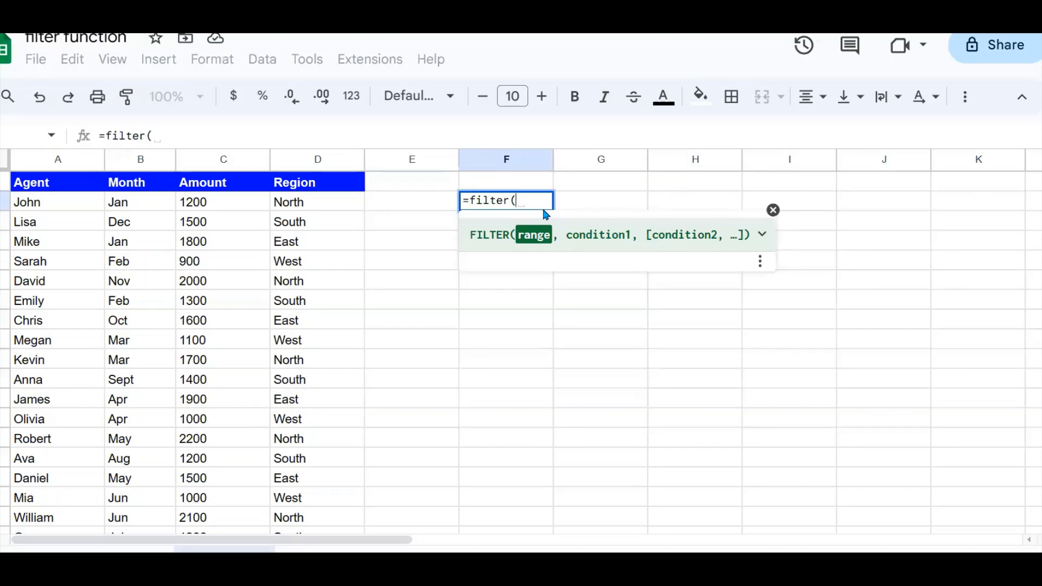
click(764, 237)
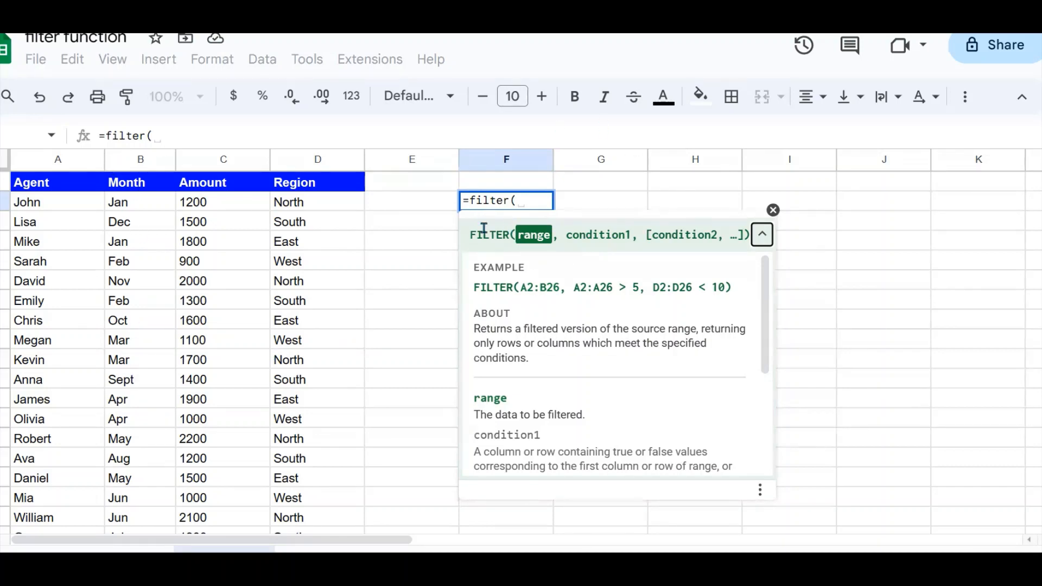
drag(42, 186, 319, 482)
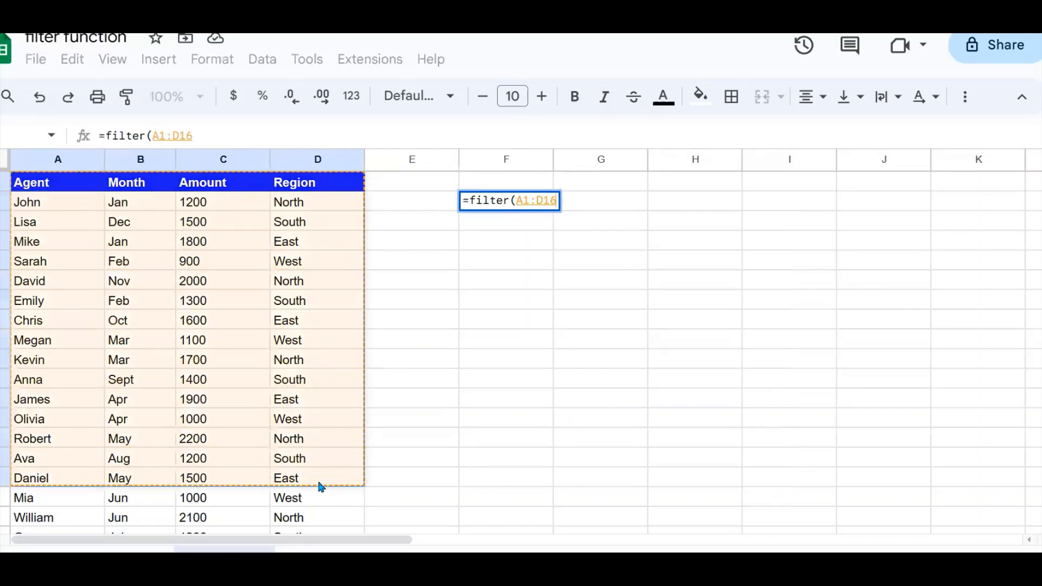
key(ctrl+shift+Down)
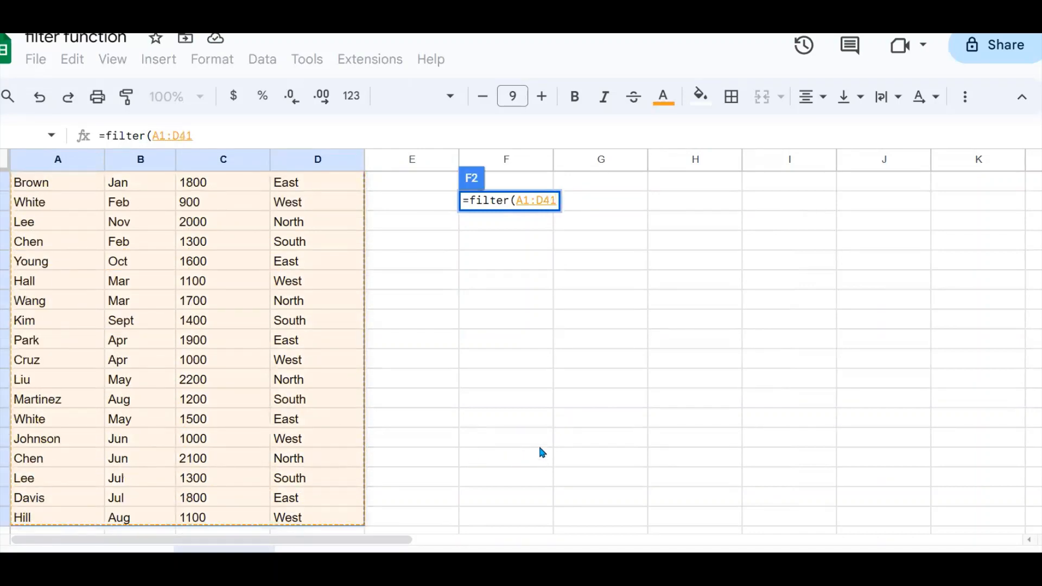
click(212, 133)
text(,)
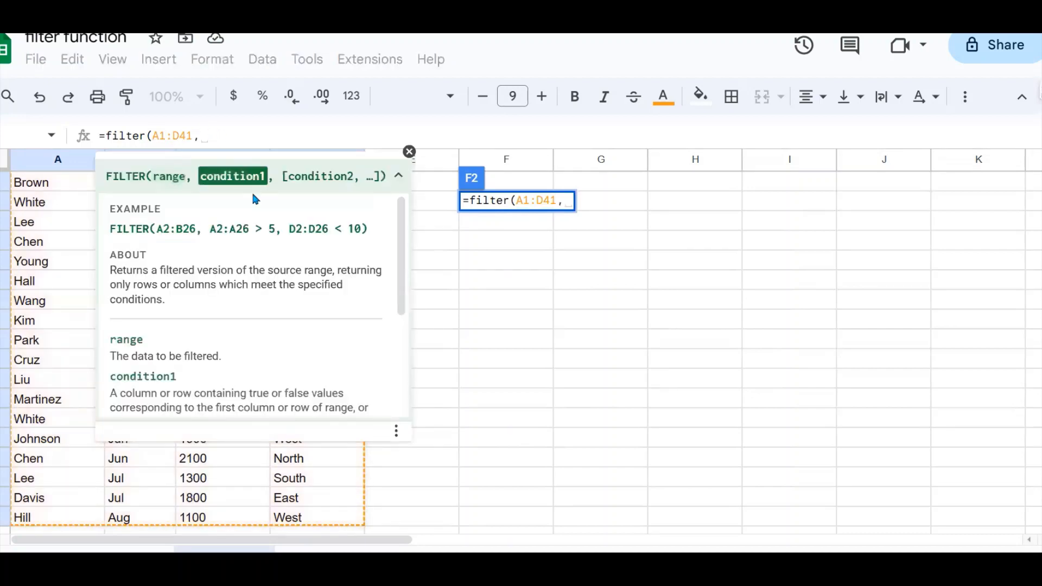
click(409, 152)
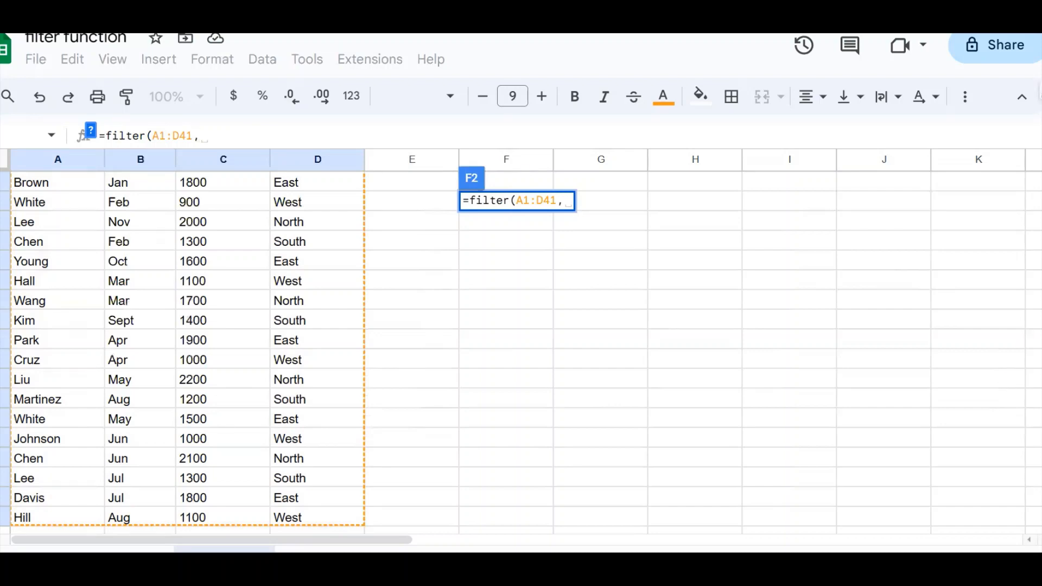
- Add the Month column range B1:B41 as the condition range of the FILTER formula
scroll(187, 348, up, 2)
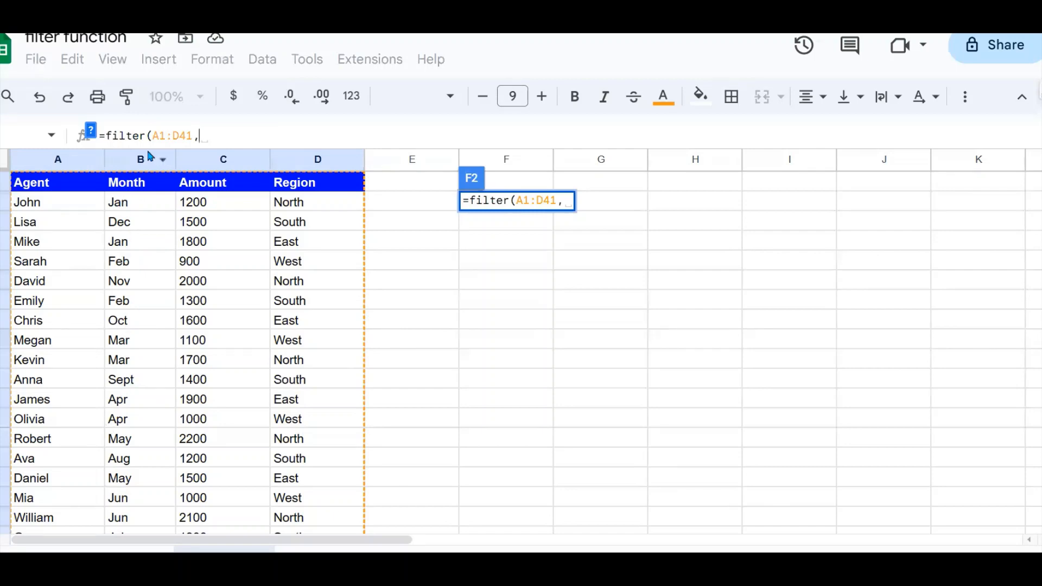
drag(144, 184, 143, 203)
drag(142, 252, 144, 368)
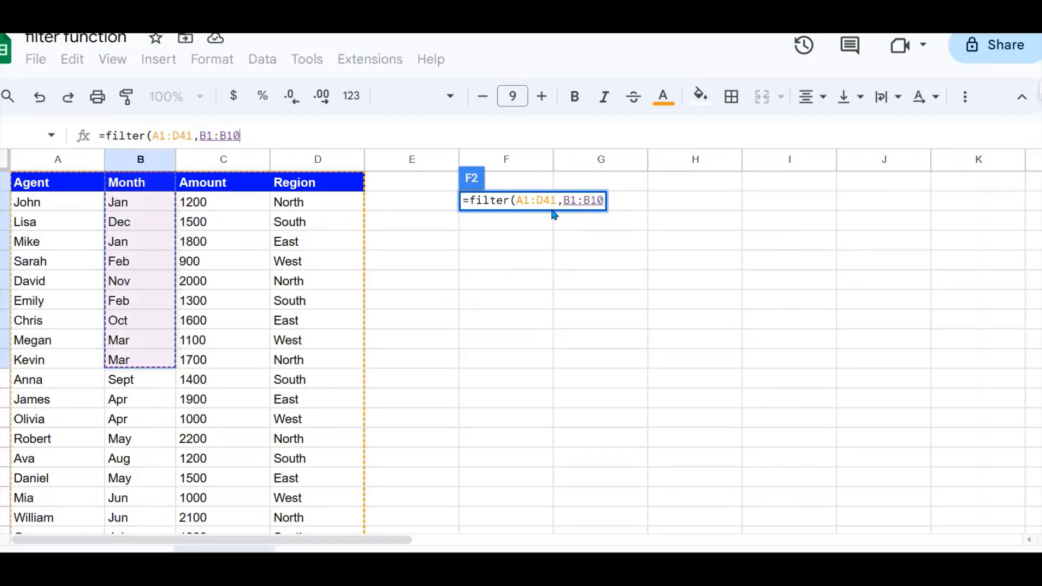
key(BackSpace)
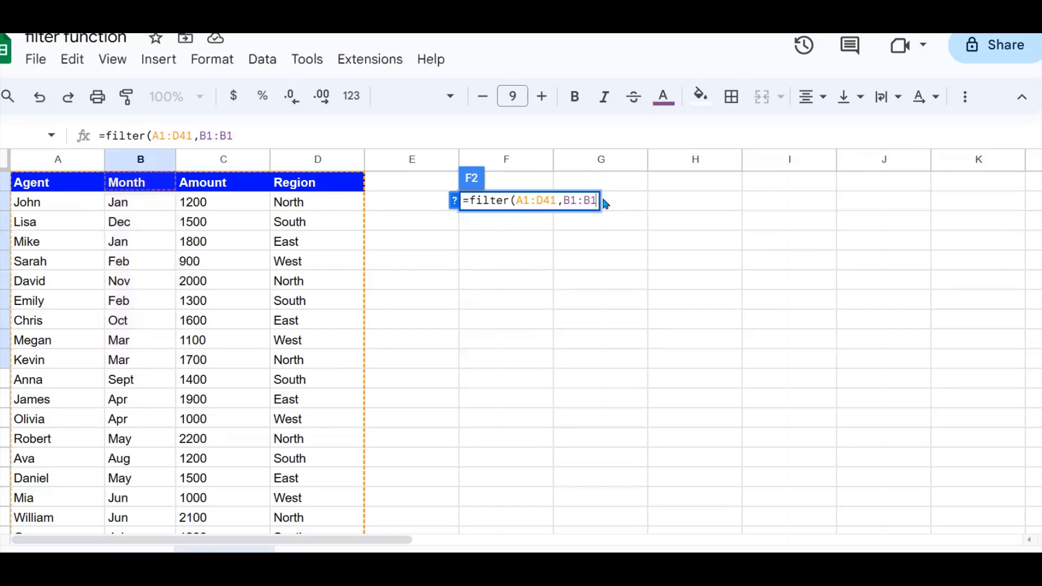
text(41,)
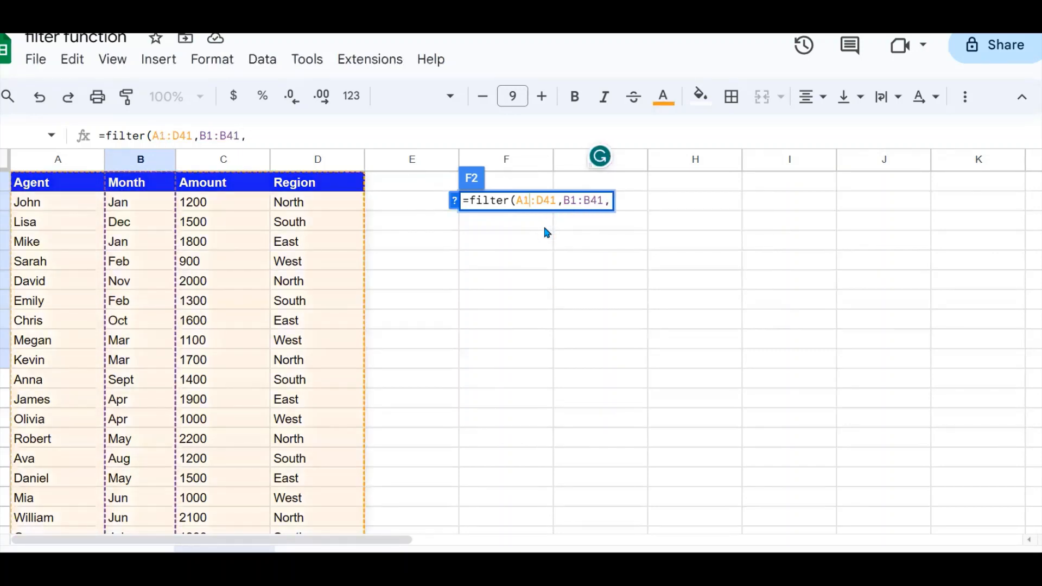
- Exclude the header row from both formula ranges, making them A2:D41 and B2:B41
key(BackSpace)
text(2)
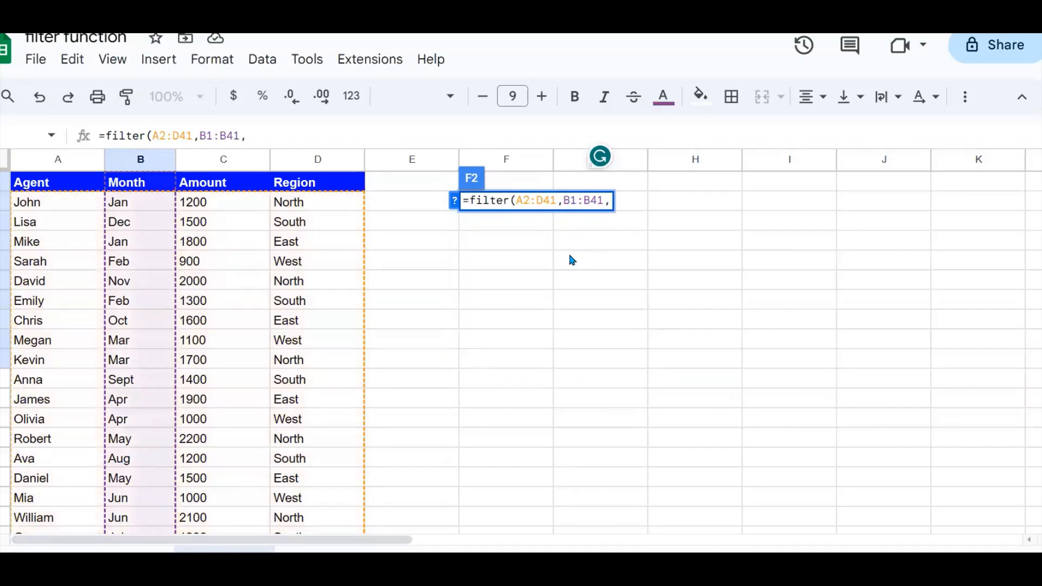
key(Left)
key(Left)
key(Left)
key(Left)
key(Left)
key(BackSpace)
text(2)
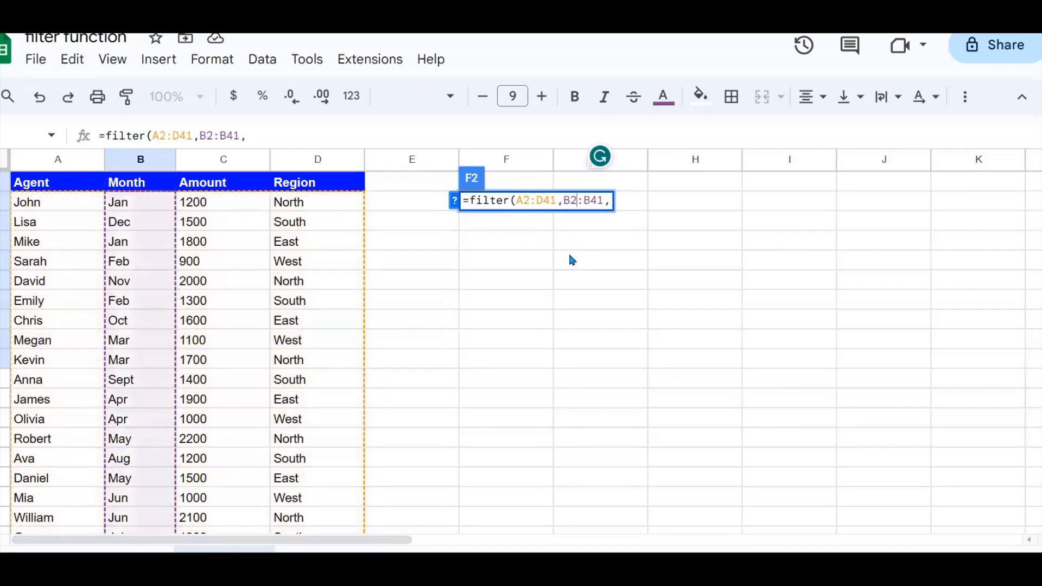
- Set the condition to B2:B41="Jan", close the FILTER formula without a further argument and enter it
click(604, 199)
text(=")
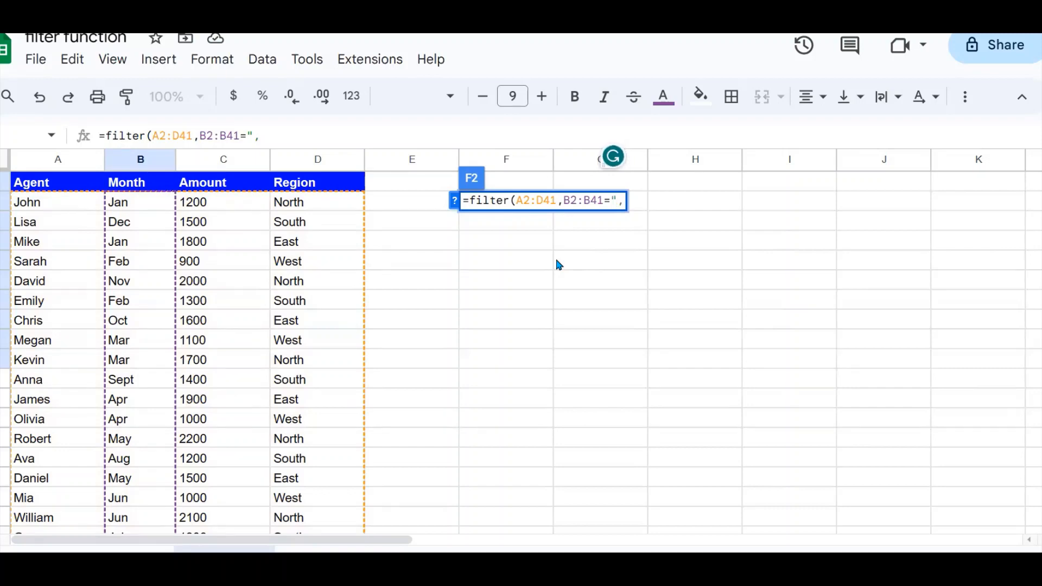
text(Jon")
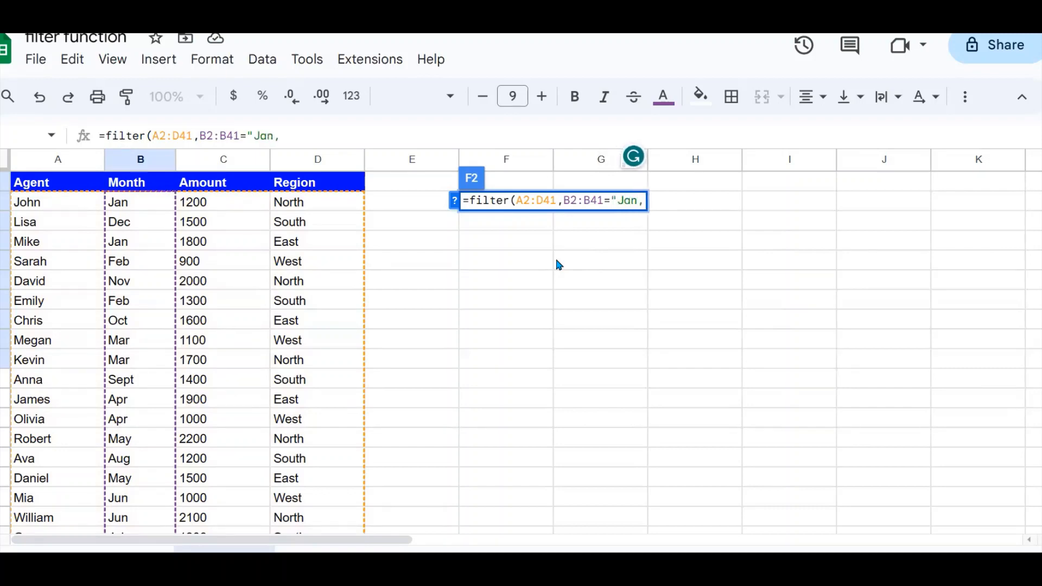
key(Delete)
text())
key(Return)
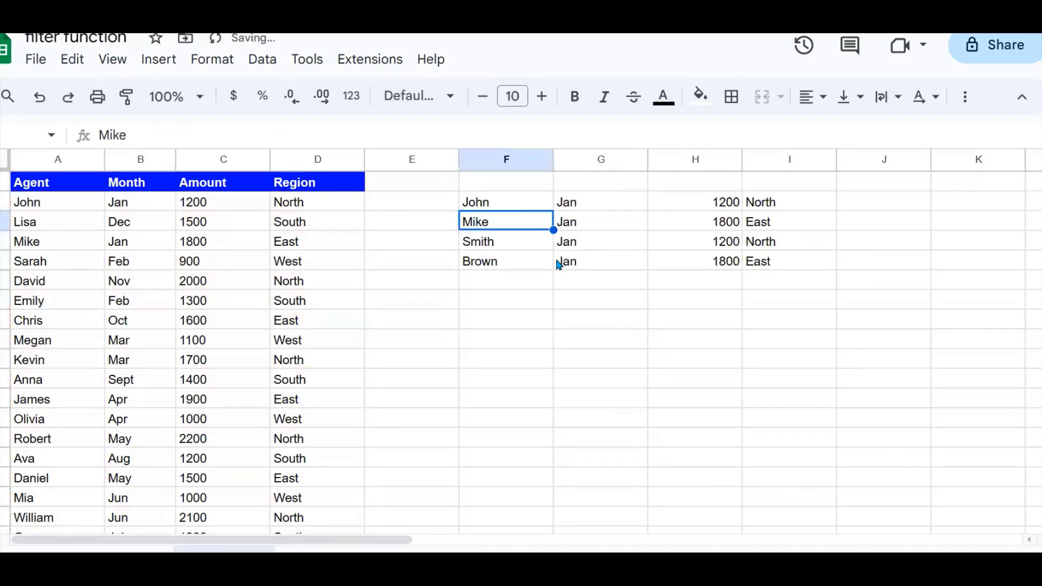
- Copy the header row A1:D1 above the filtered results, starting at cell F1
drag(76, 189, 328, 186)
key(ctrl+c)
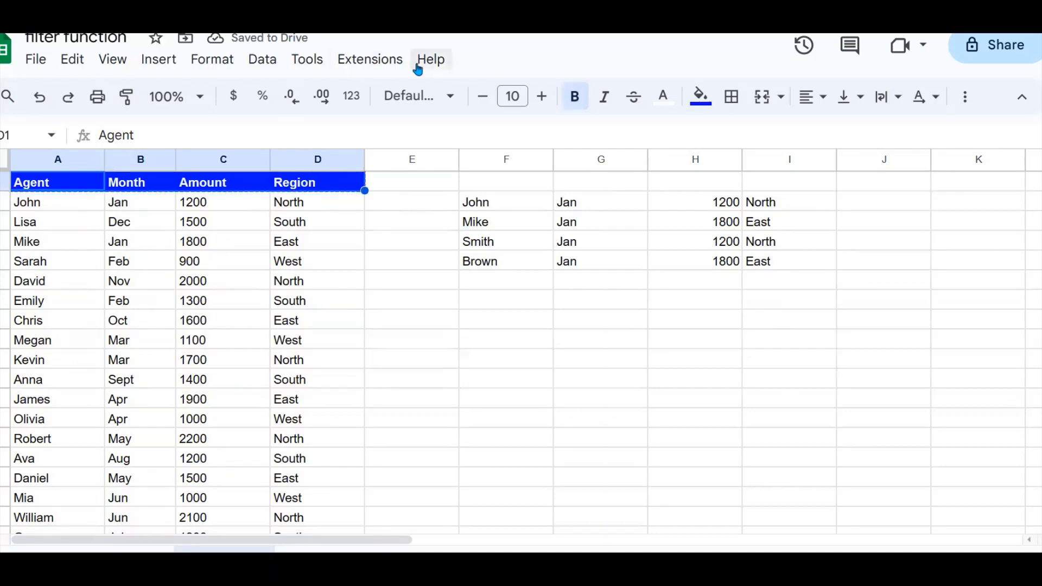
click(483, 187)
key(ctrl+v)
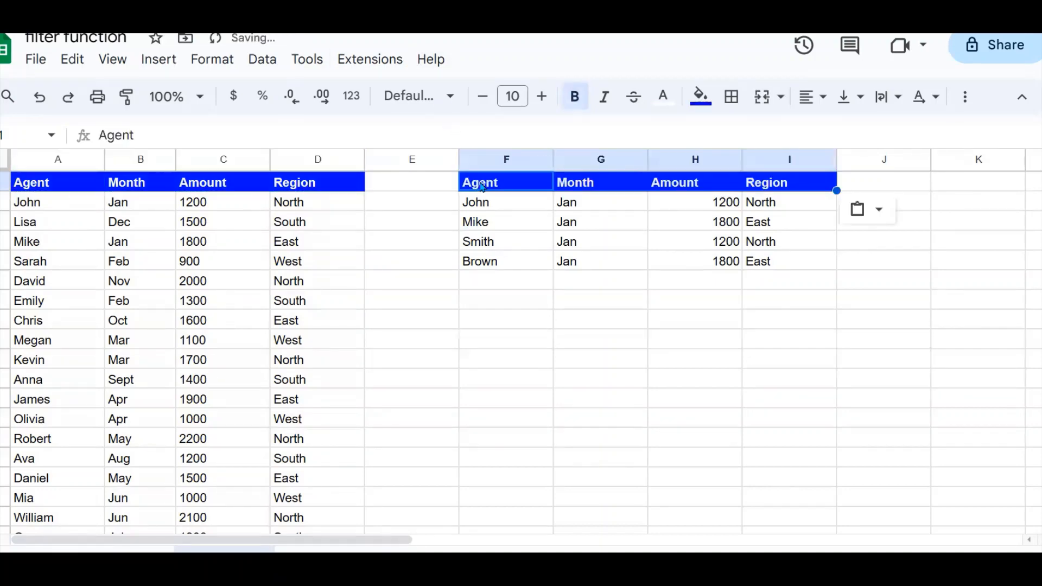
- Compare the filtered January rows with the matching January records in the source table
click(608, 210)
drag(602, 209, 597, 265)
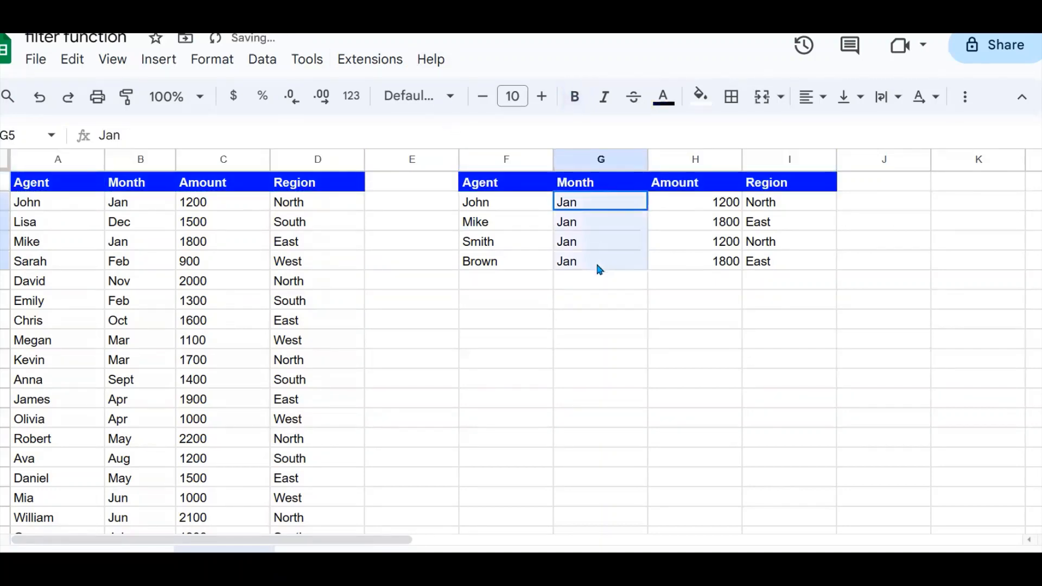
drag(54, 204, 311, 206)
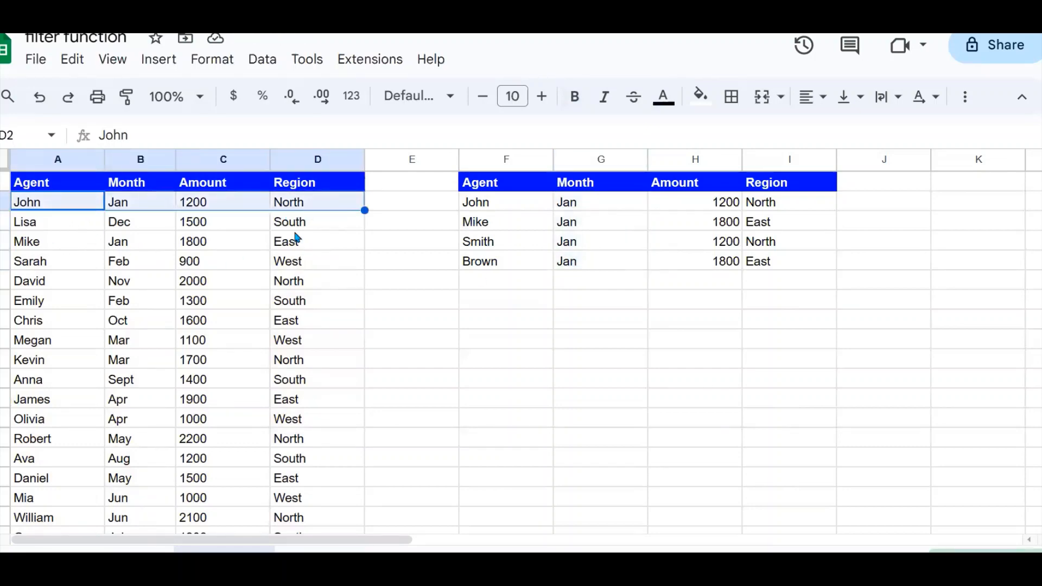
drag(55, 243, 312, 244)
click(166, 444)
click(164, 450)
key(Down)
key(Down)
key(Down)
key(Down)
key(Down)
key(Down)
key(Down)
key(Down)
key(Down)
key(Down)
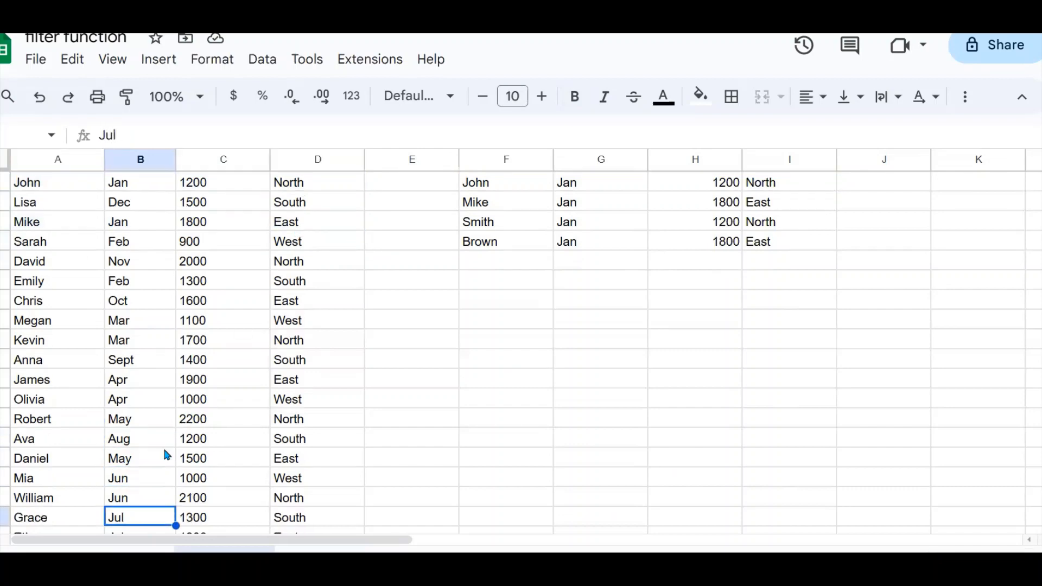
click(129, 445)
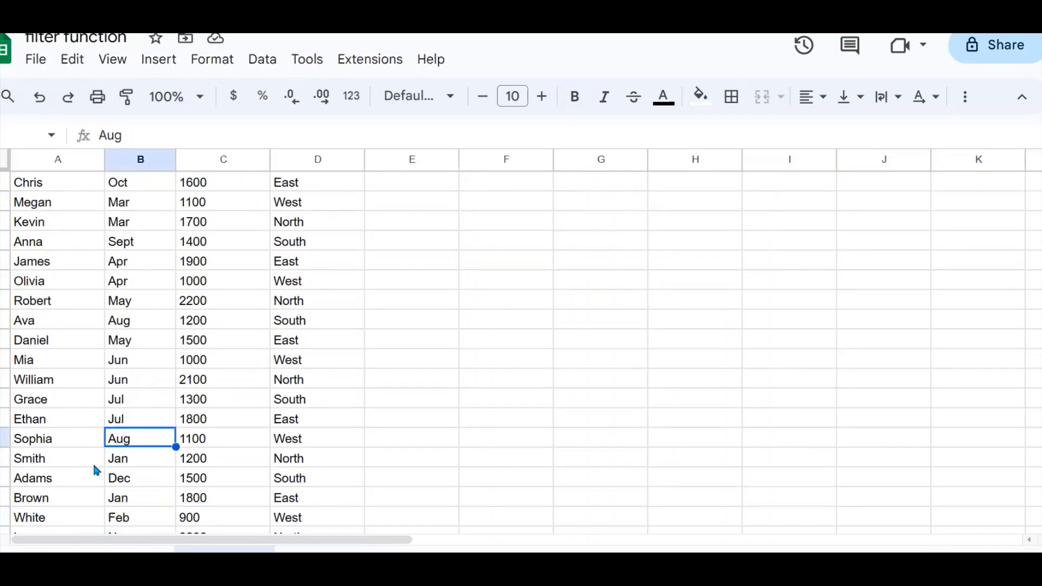
drag(92, 460, 318, 456)
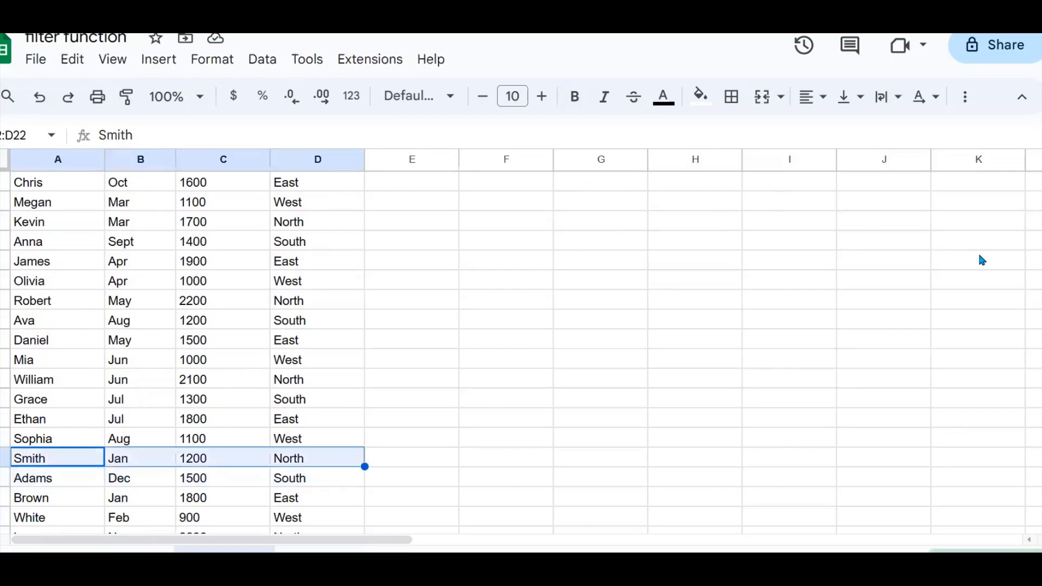
scroll(726, 239, up, 3)
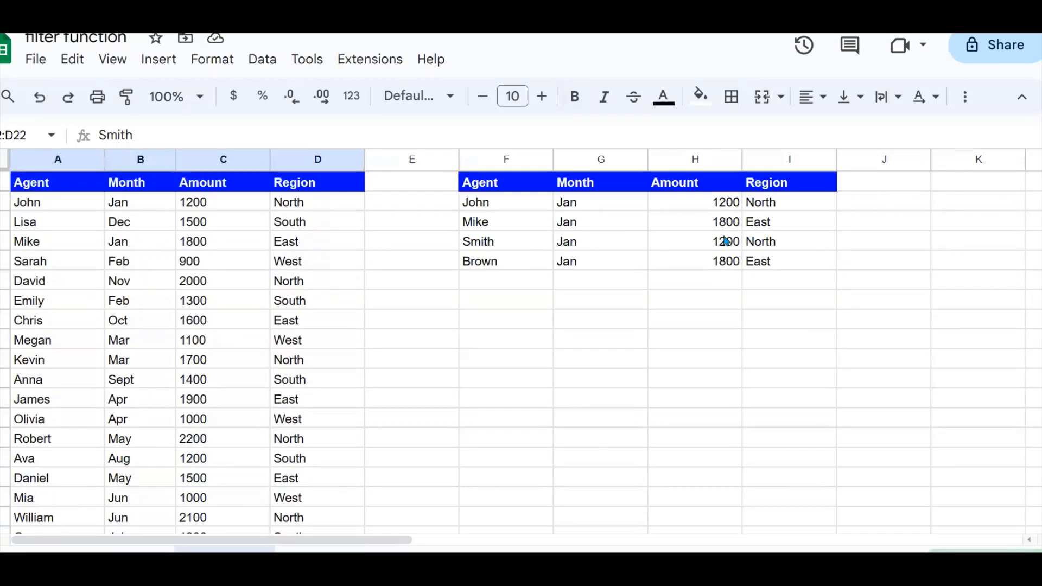
click(494, 242)
click(624, 245)
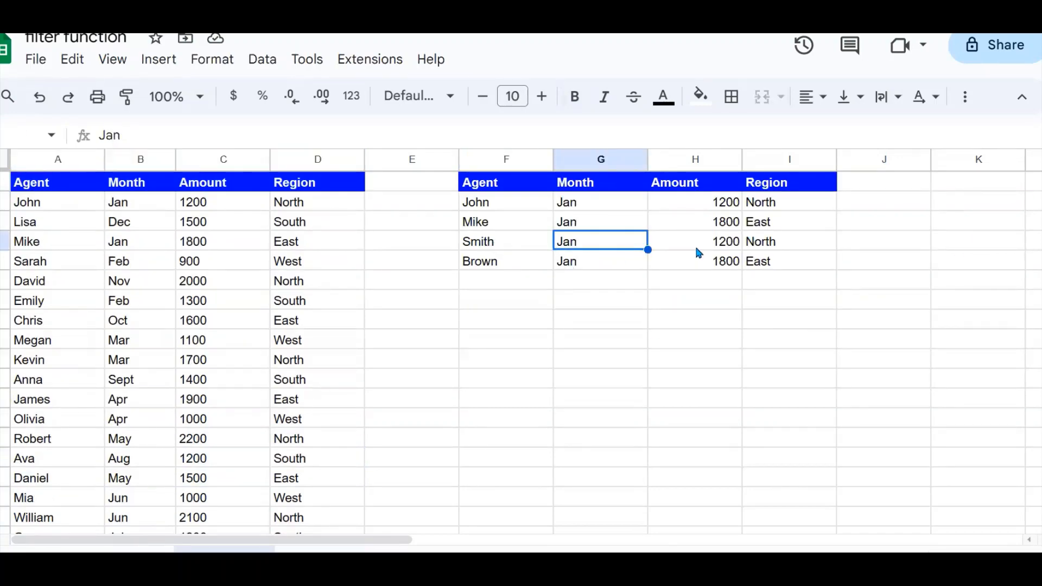
drag(525, 185, 810, 270)
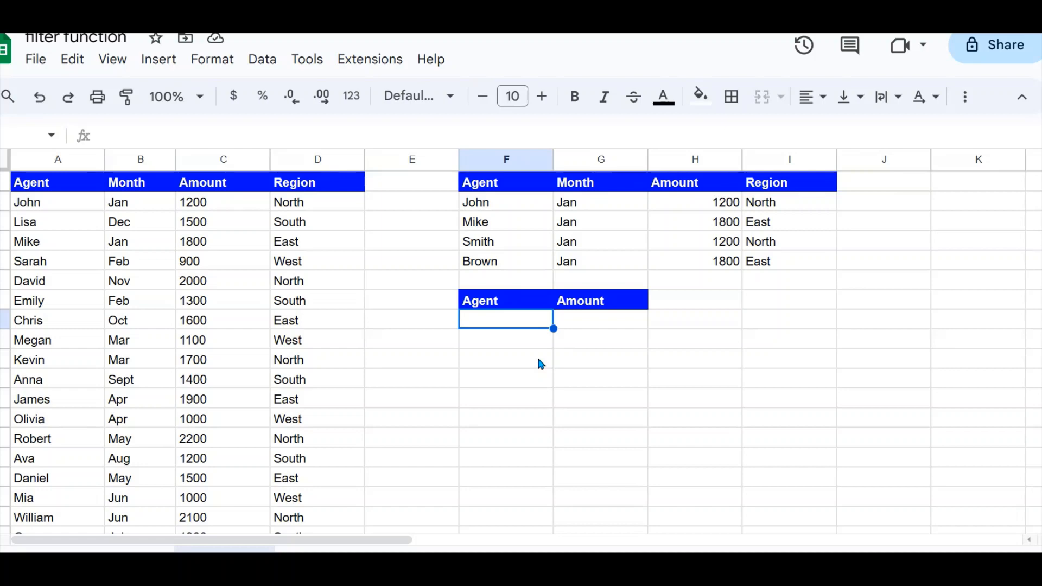
- Start a FILTER formula in F8 below the Agent and Amount headers with the combined range {A2:A41,C2:C41}
click(500, 382)
click(502, 326)
text(=filter()
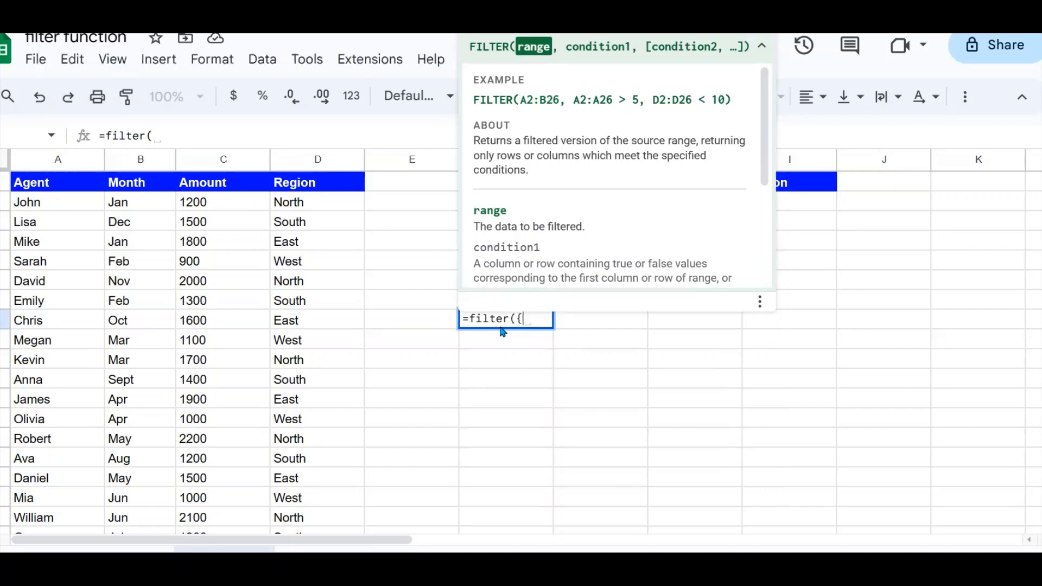
text({)
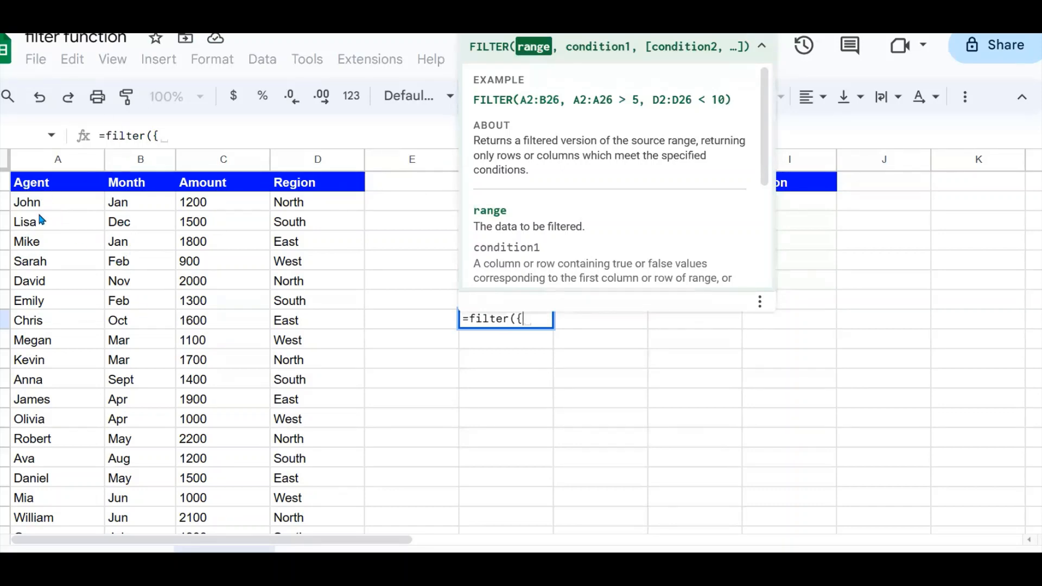
drag(55, 197, 63, 342)
text(,)
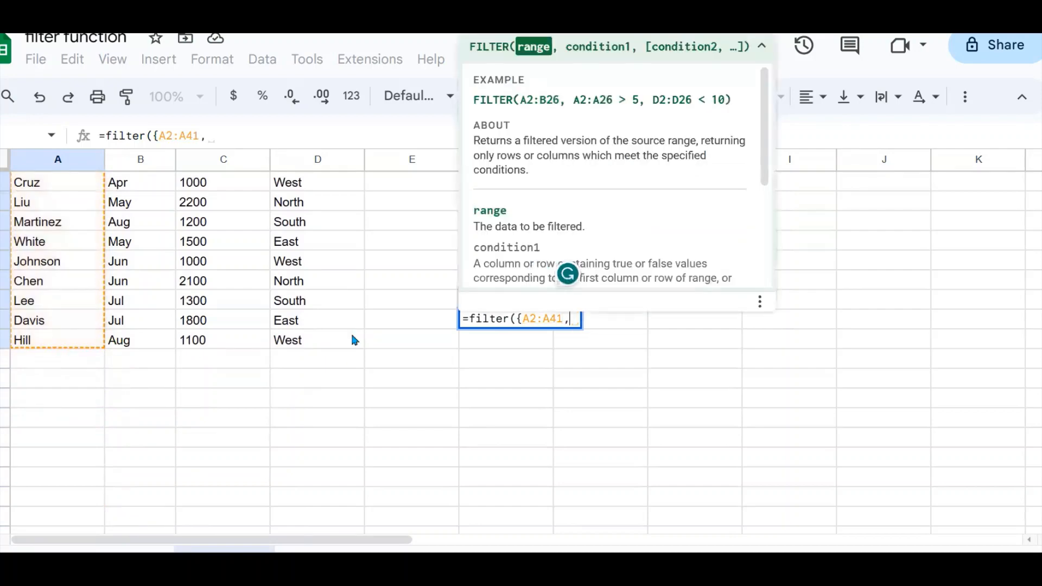
drag(212, 340, 227, 209)
text(})
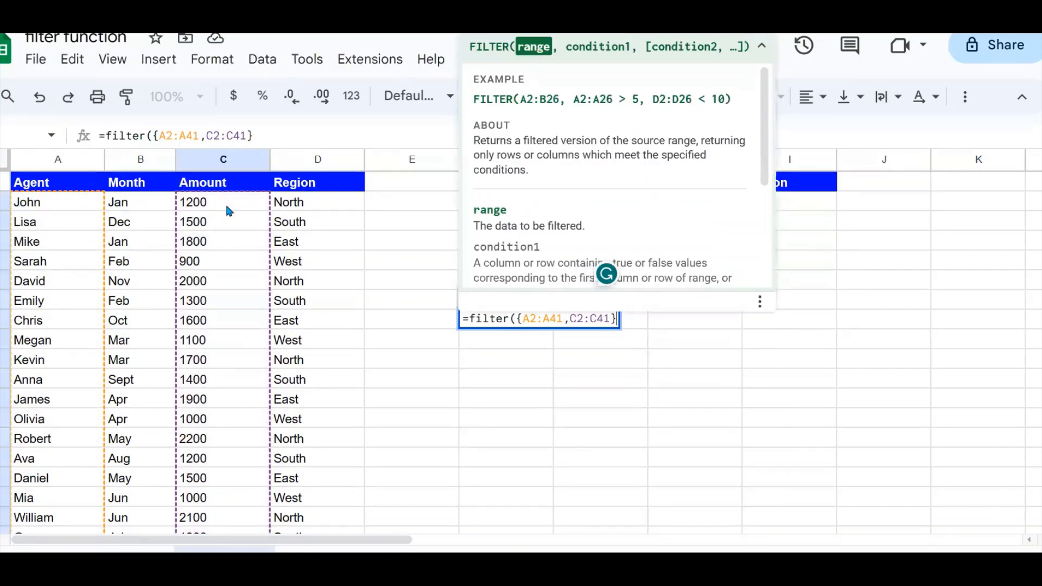
text(,)
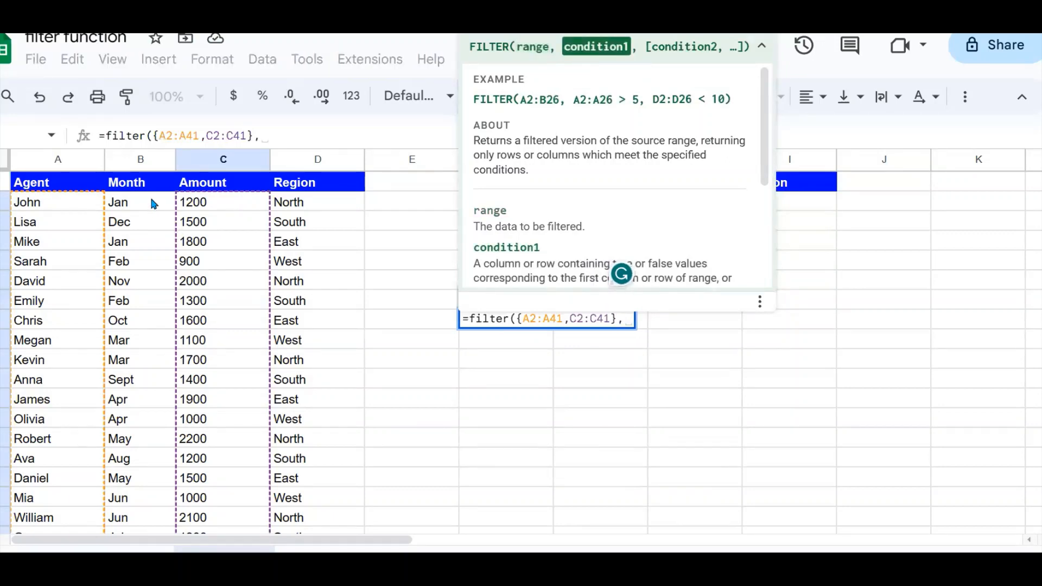
- Set the filter condition to B2:B41="Jan", close the formula and enter it
drag(154, 205, 156, 388)
text(=)
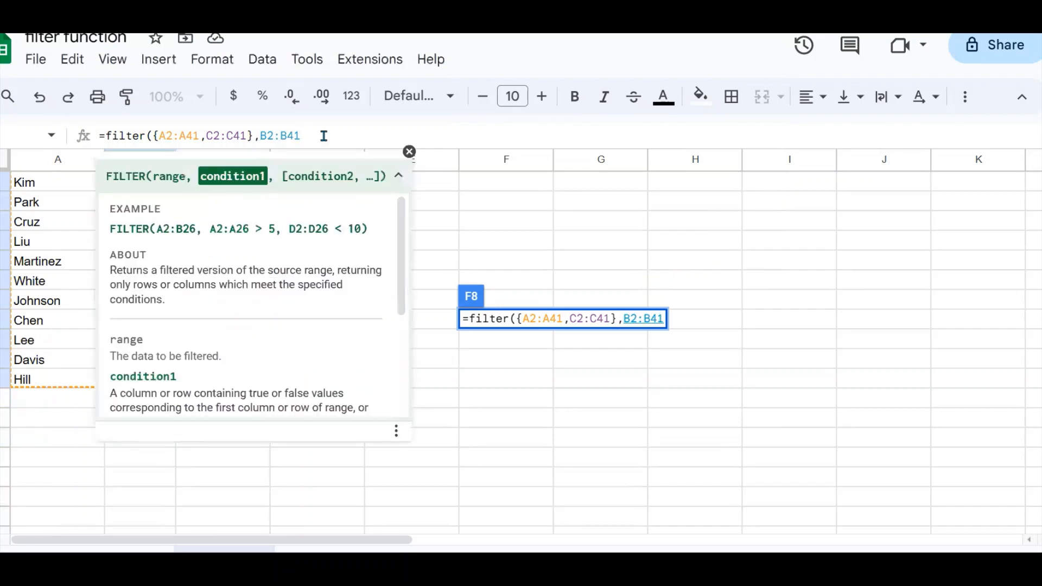
text("Jan)
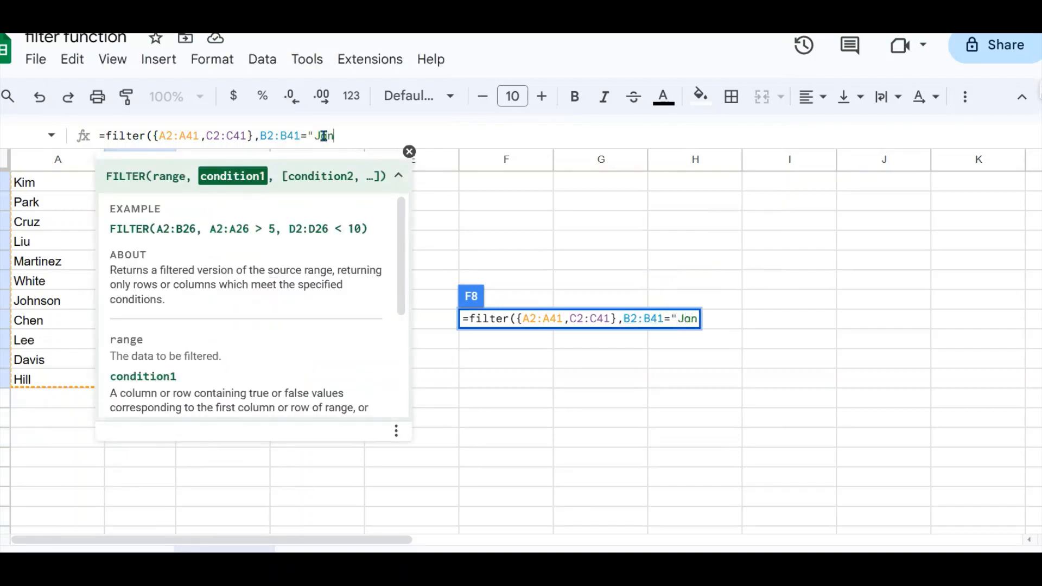
text("))
key(Return)
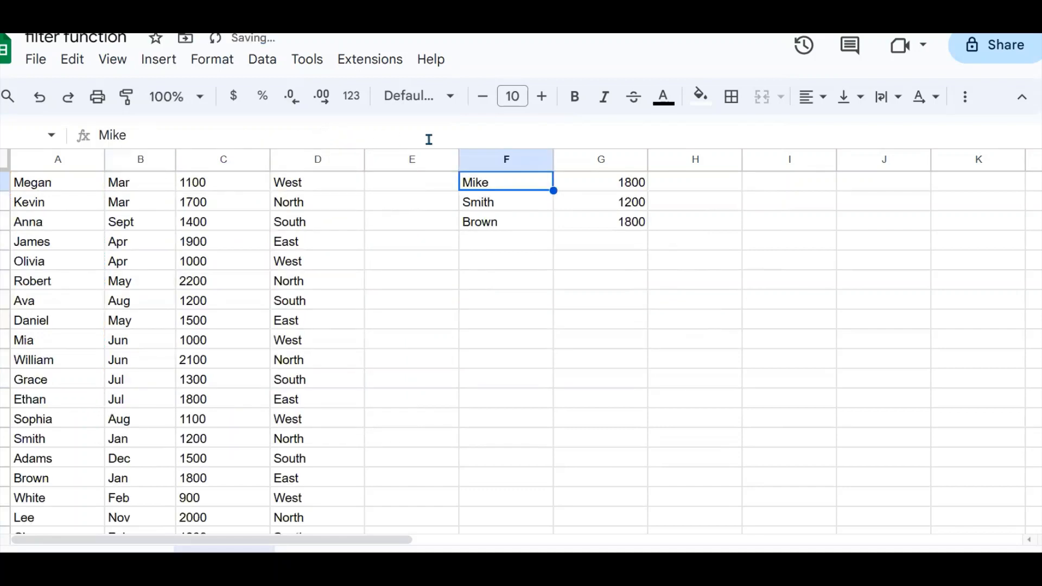
- Review the filtered Agent and Amount rows and their formula against the full January results above
key(Up)
key(Up)
key(Up)
key(Up)
key(Up)
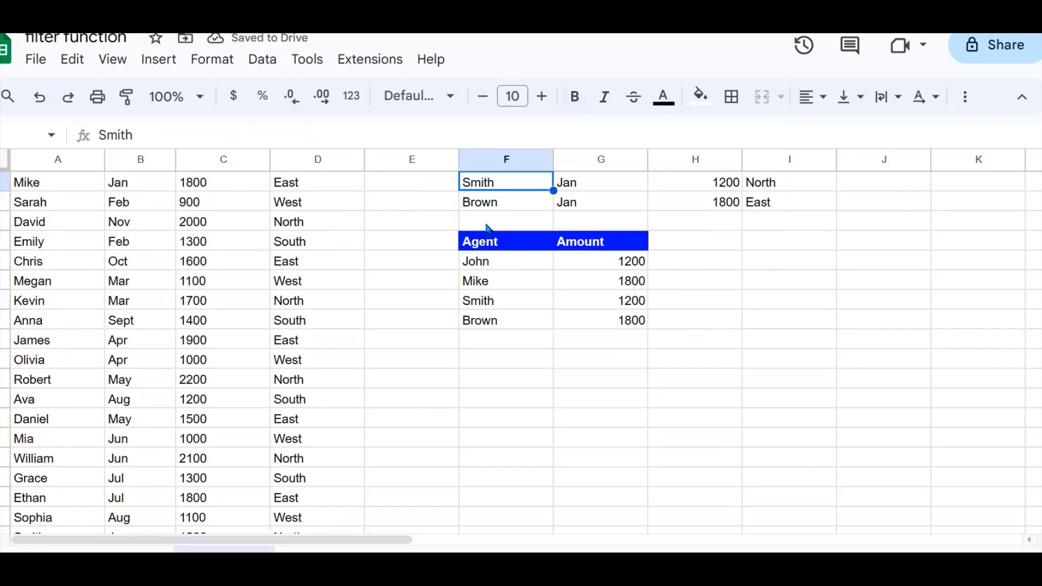
click(541, 300)
click(513, 266)
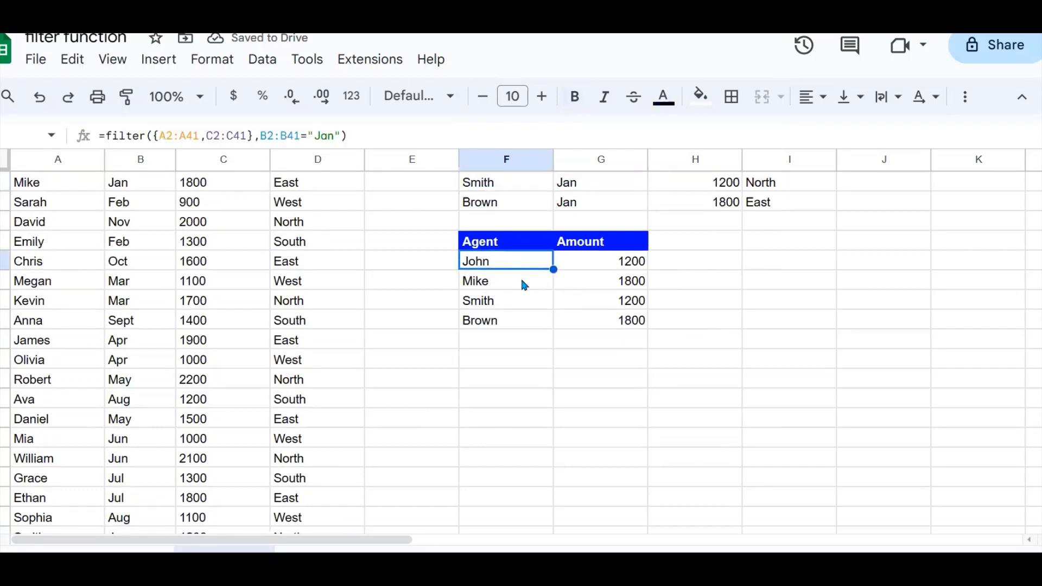
drag(514, 262, 619, 332)
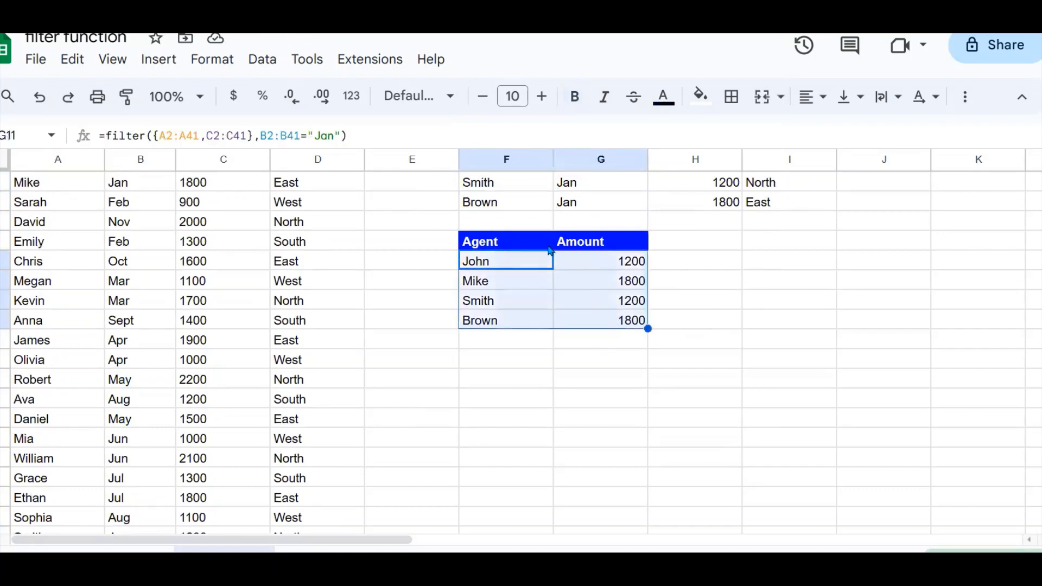
click(548, 247)
click(646, 228)
key(Up)
key(Up)
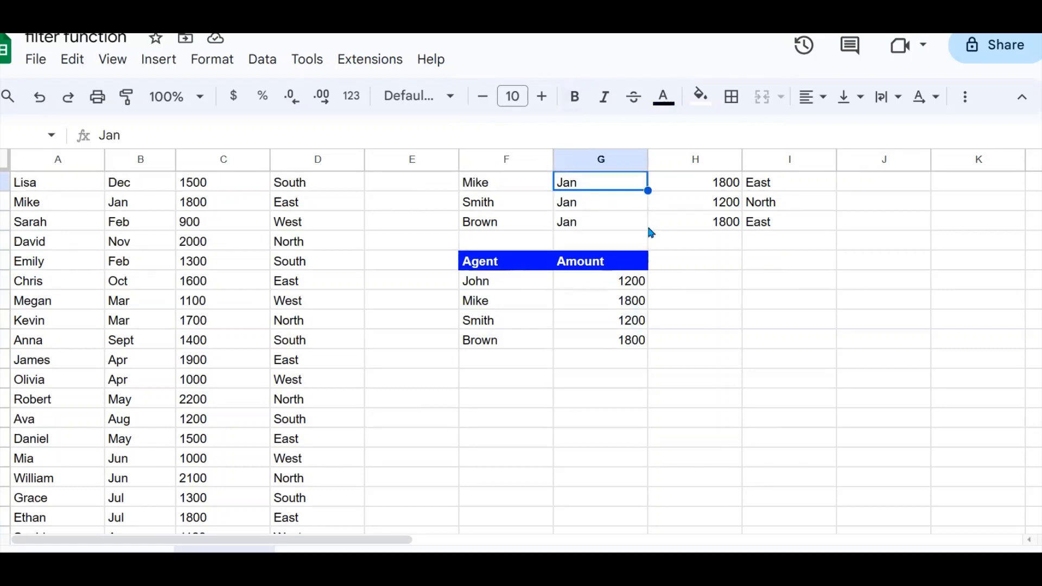
key(Up)
key(Up)
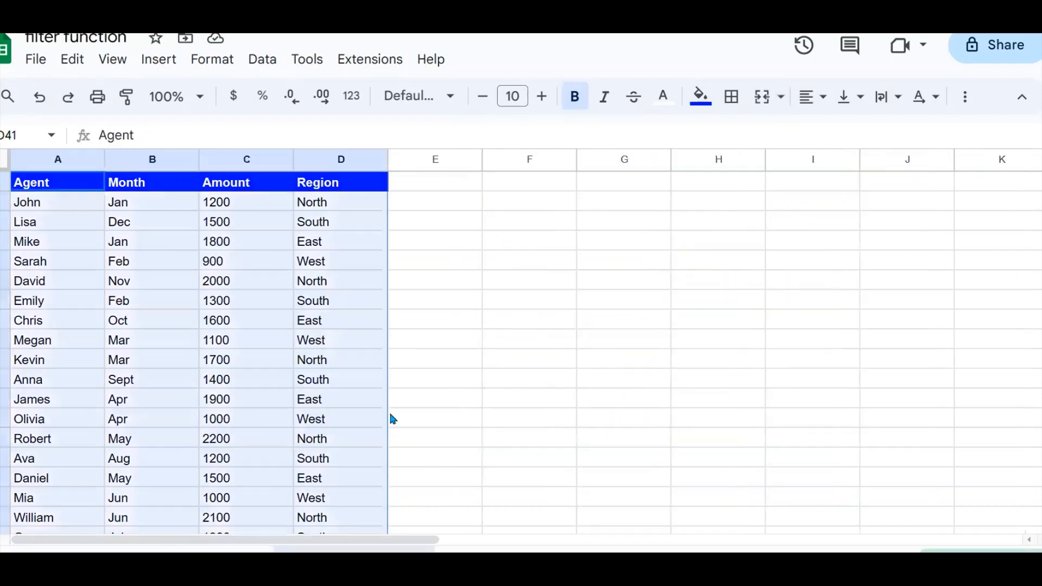
click(430, 401)
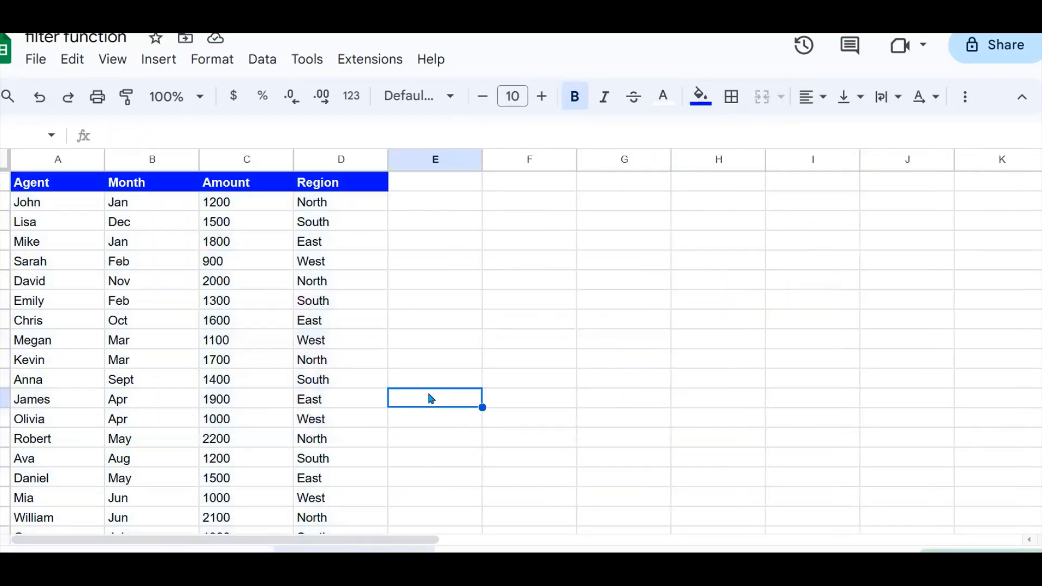
click(461, 205)
click(539, 209)
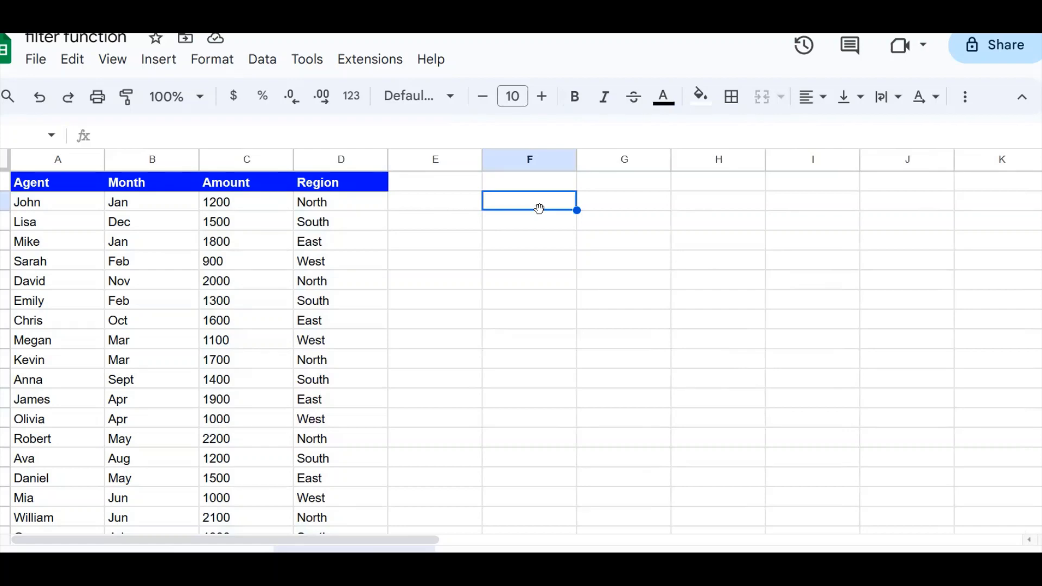
text(=fitler)
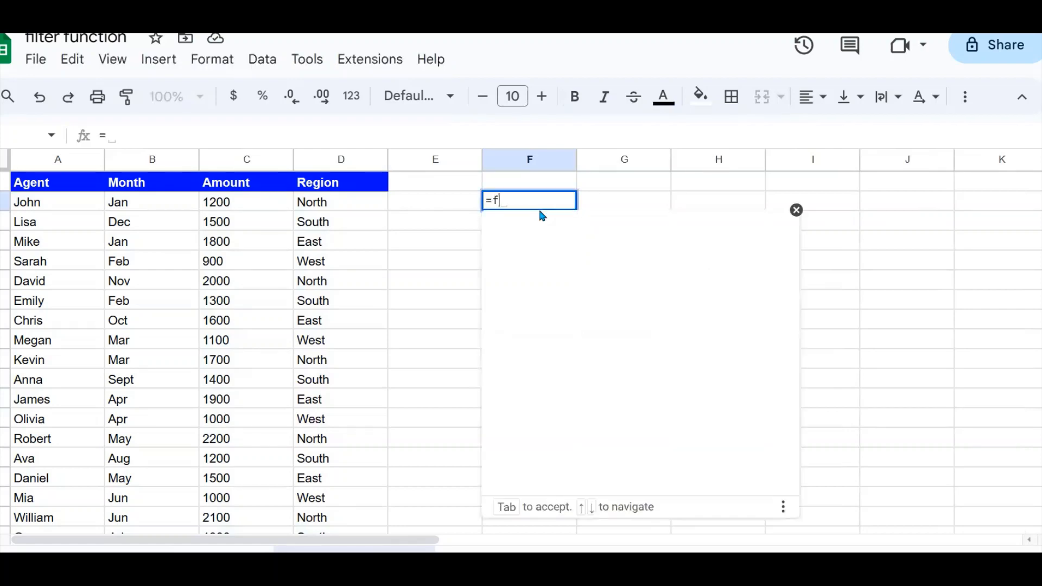
key(BackSpace)
key(BackSpace)
key(BackSpace)
key(BackSpace)
key(BackSpace)
key(BackSpace)
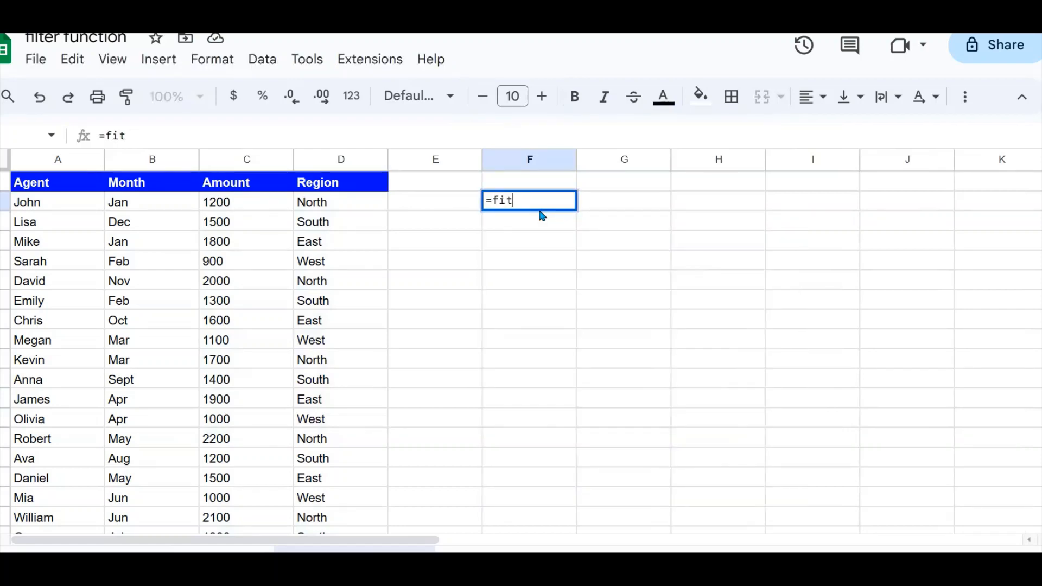
key(Escape)
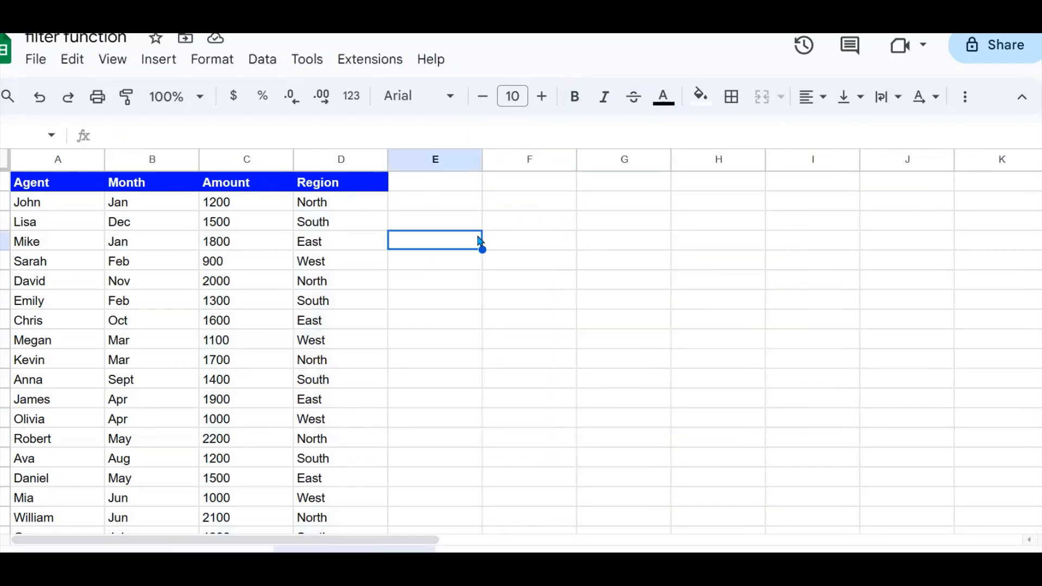
- Copy the table's header row A1:D1 to the empty area starting at cell F1
drag(65, 187, 366, 190)
key(ctrl+c)
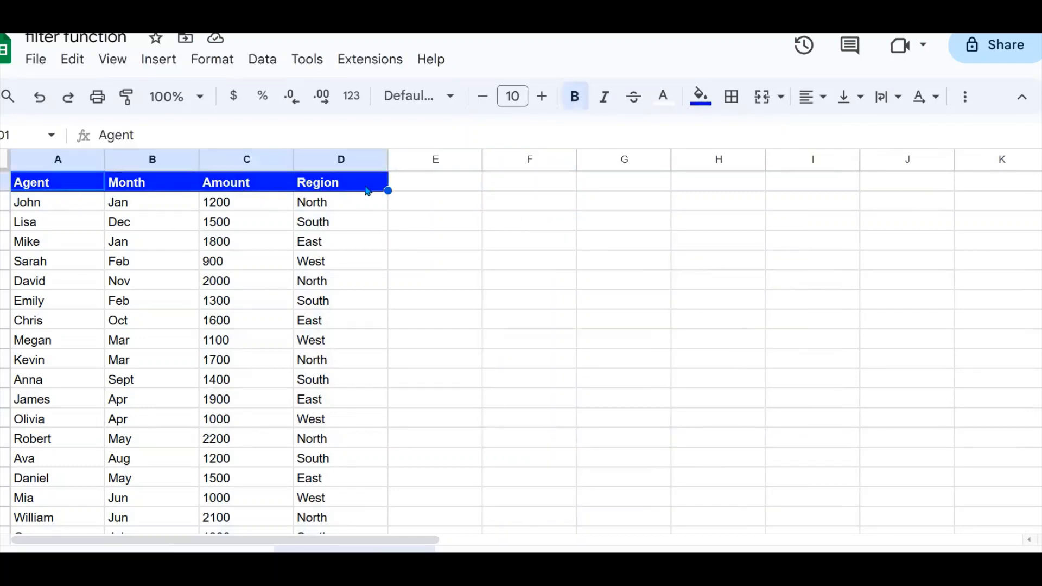
click(546, 185)
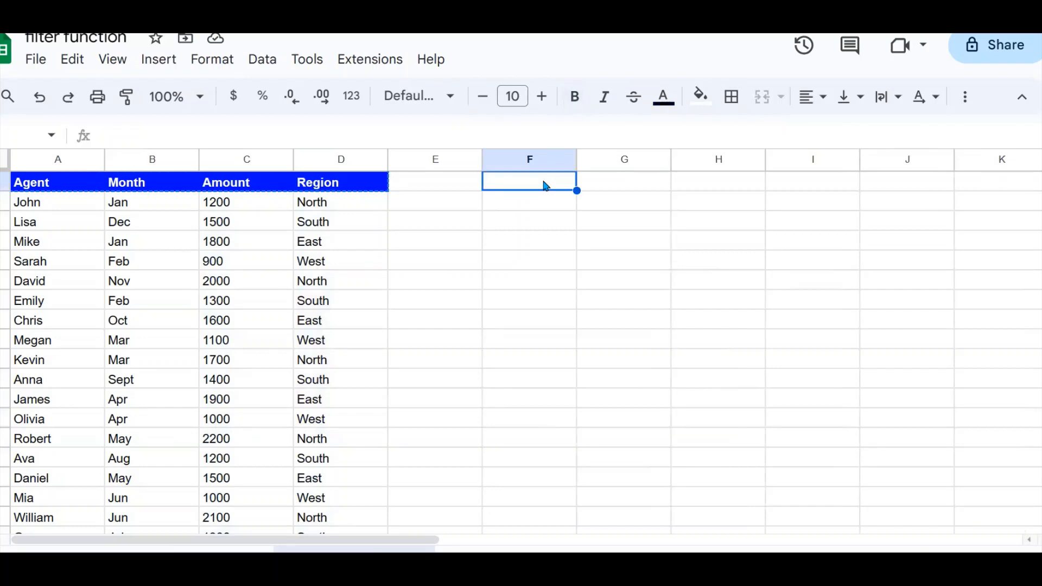
key(ctrl+v)
- Start a FILTER formula in F2 with the whole data table A2:D41, without headers, as its range
click(525, 206)
text(=)
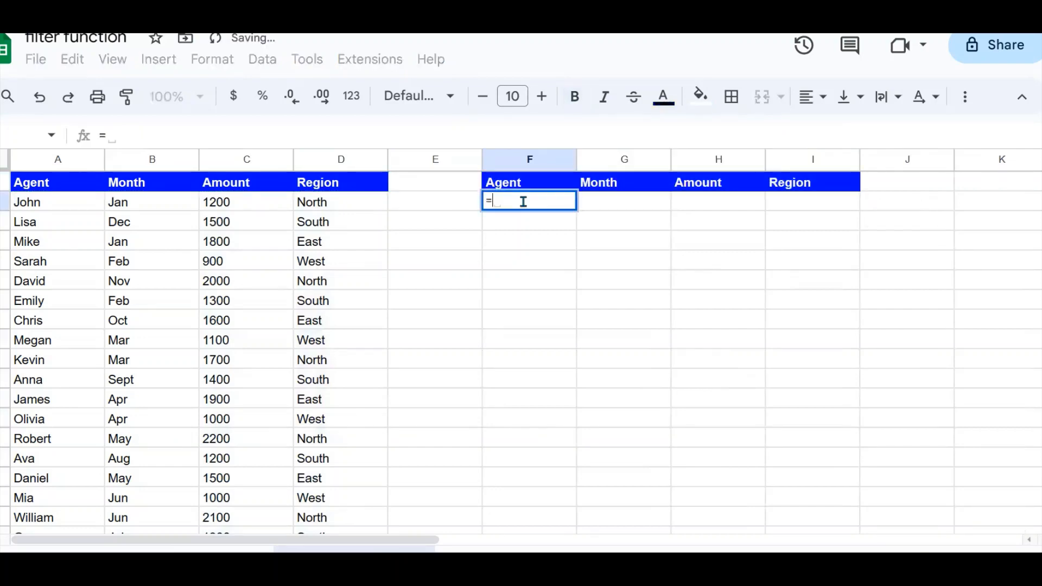
text(filter()
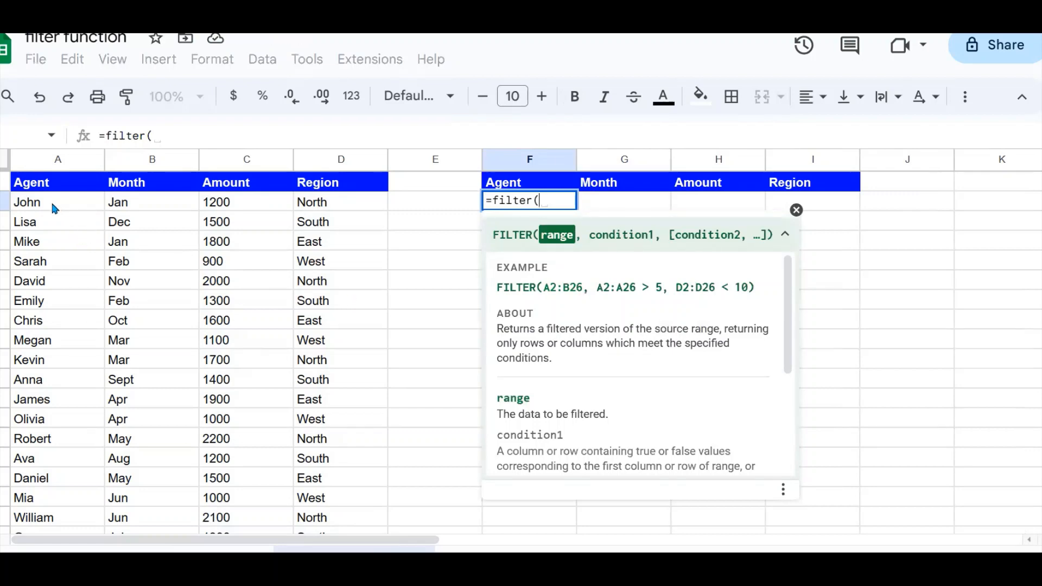
drag(54, 208, 336, 305)
text(,)
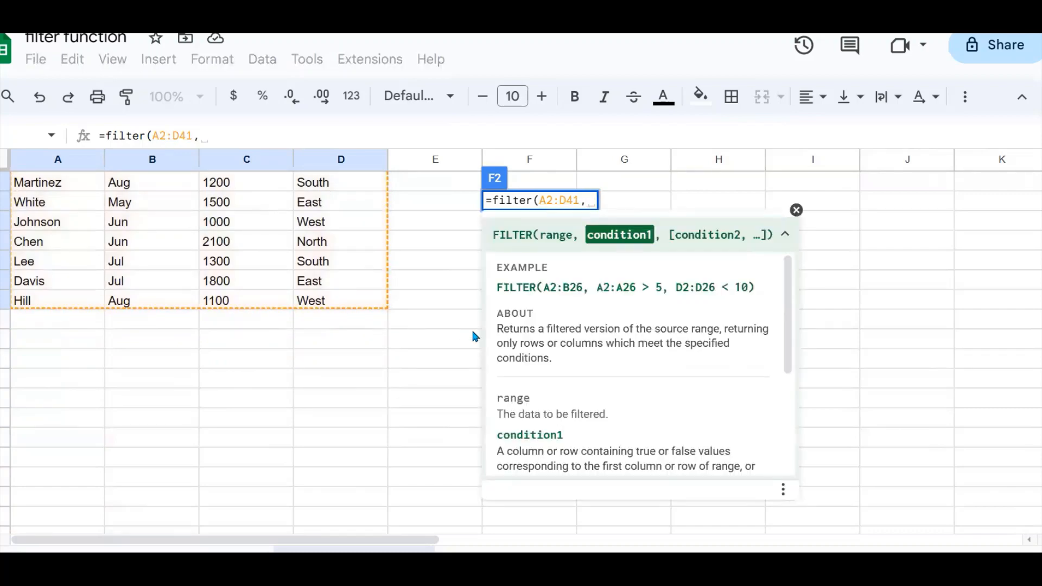
- Add B2:B41="Jan" as the formula's first condition, followed by a separator for a second condition
scroll(521, 353, up, 10)
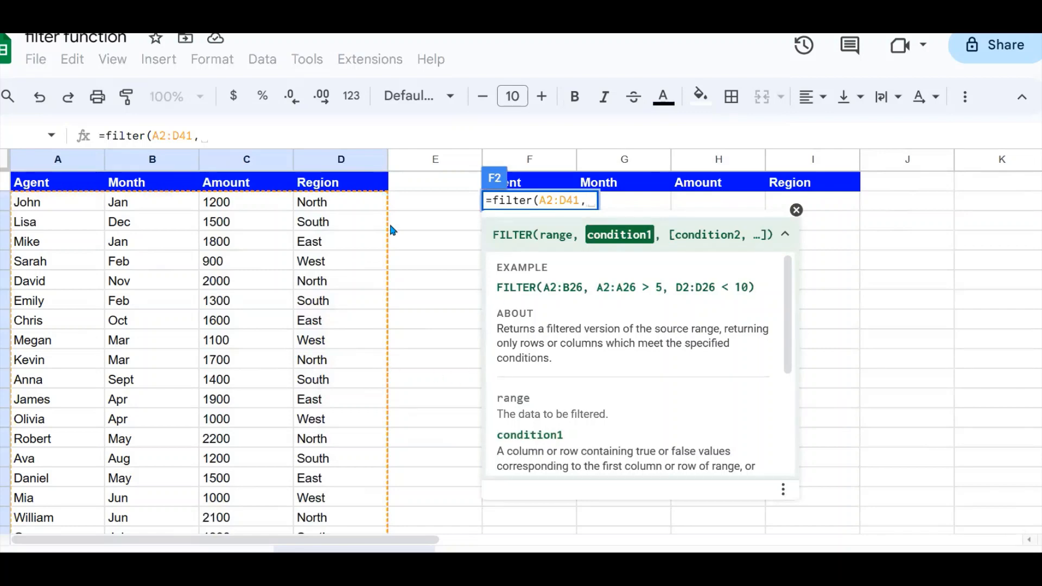
mouse_move(157, 211)
mouse_down()
mouse_move(150, 538)
mouse_move(154, 206)
mouse_up()
click(263, 139)
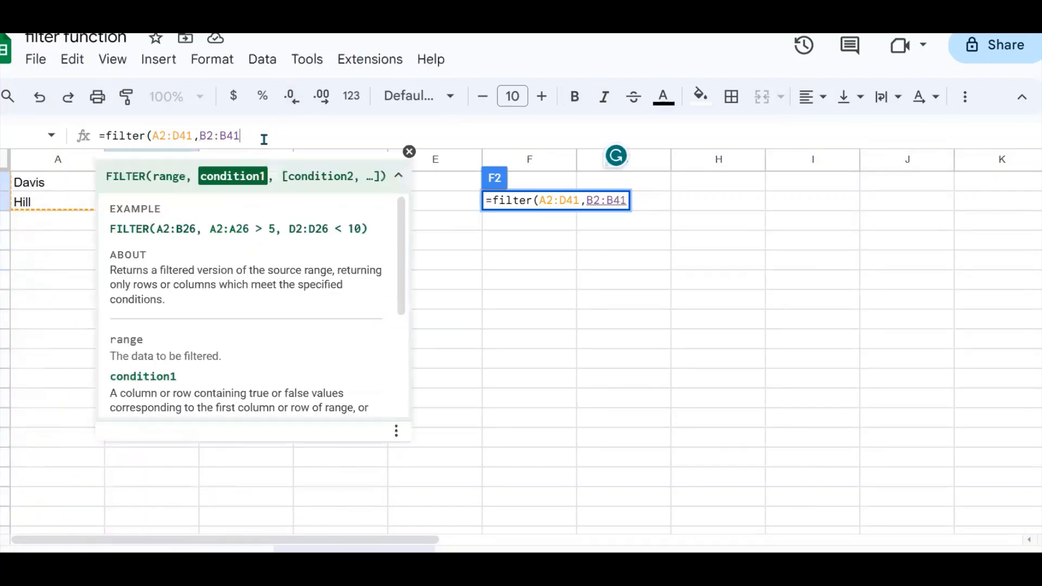
text(="Jan)
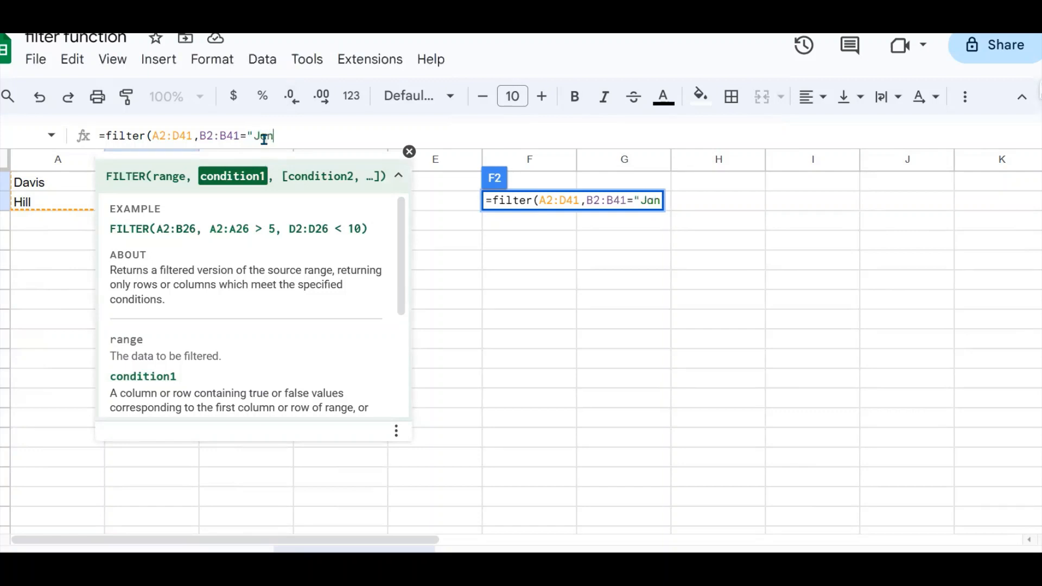
text(",)
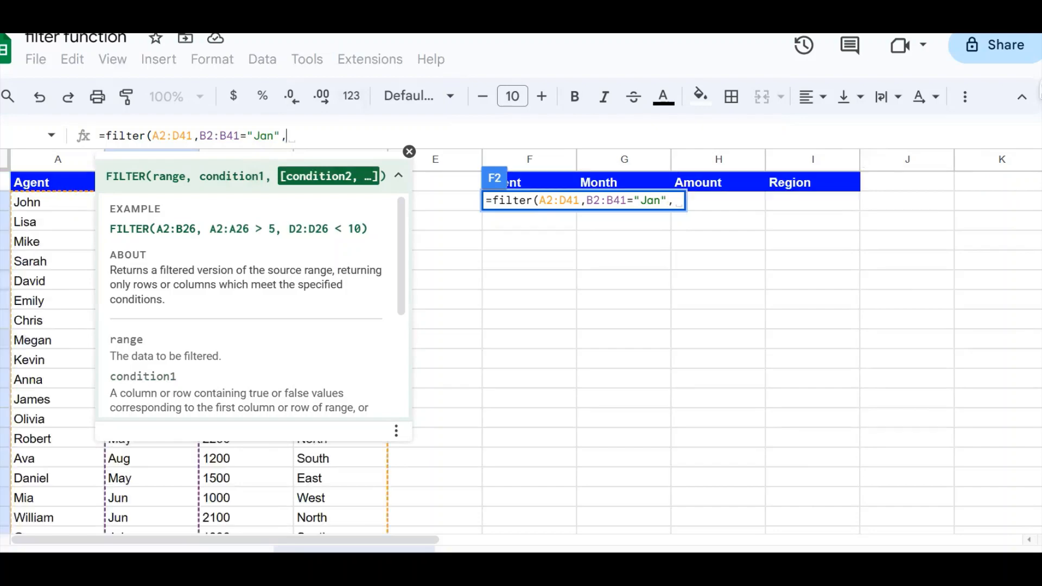
- Add C2:C41>=1000 as the second condition, close the FILTER formula and enter it
click(409, 152)
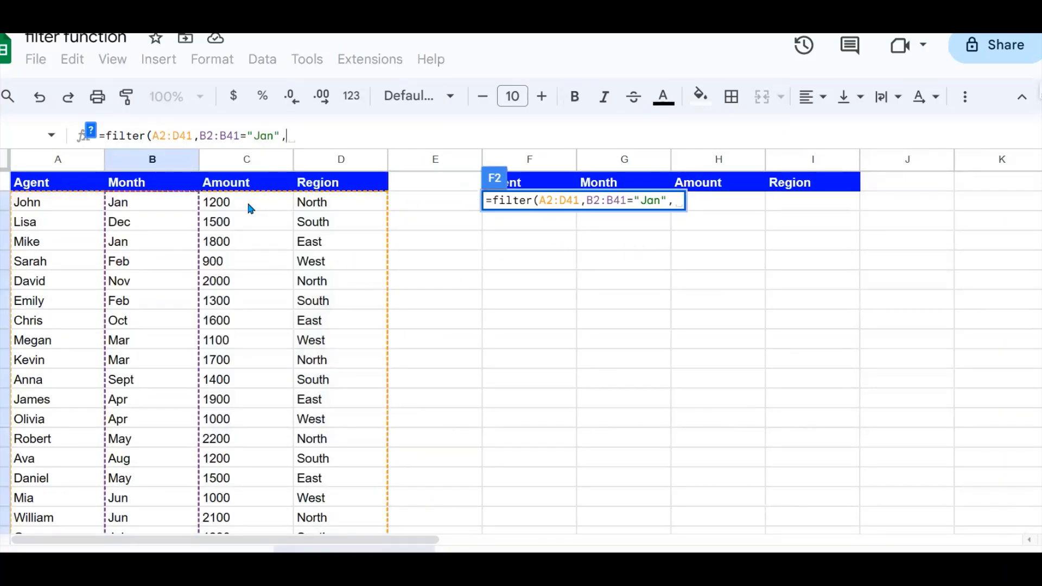
drag(245, 202, 232, 303)
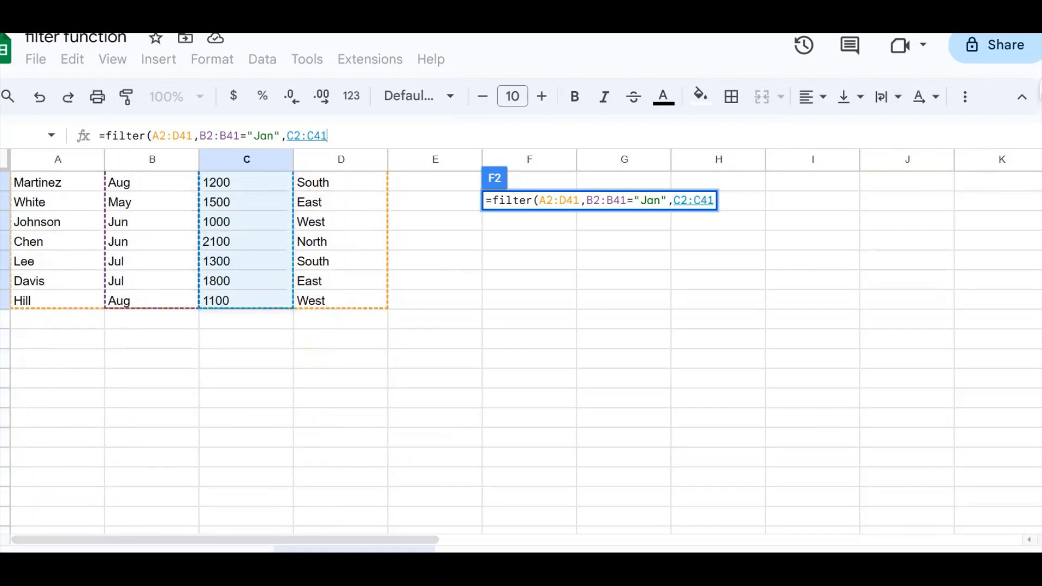
scroll(521, 348, up, 10)
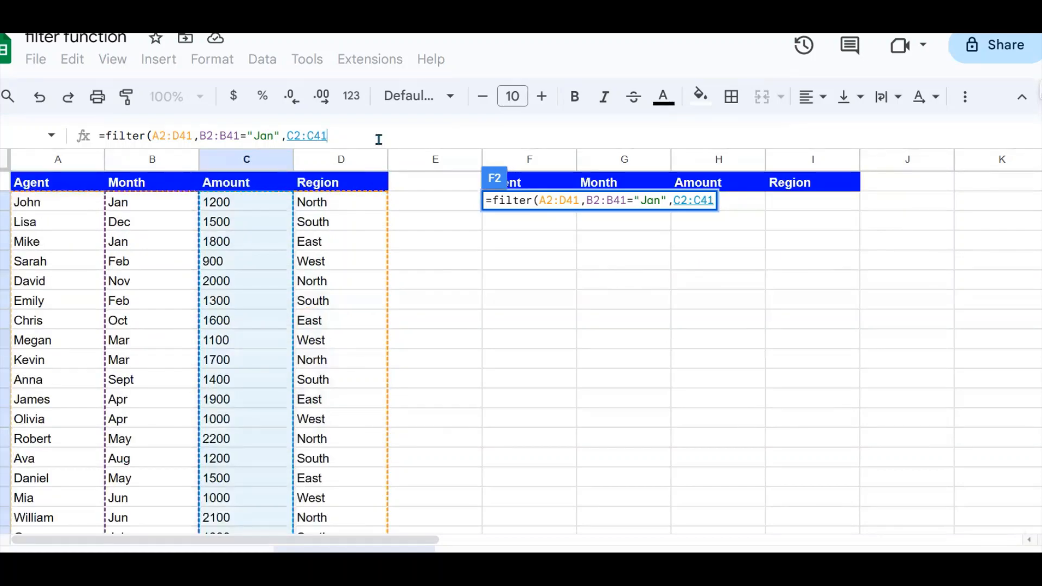
text(>)
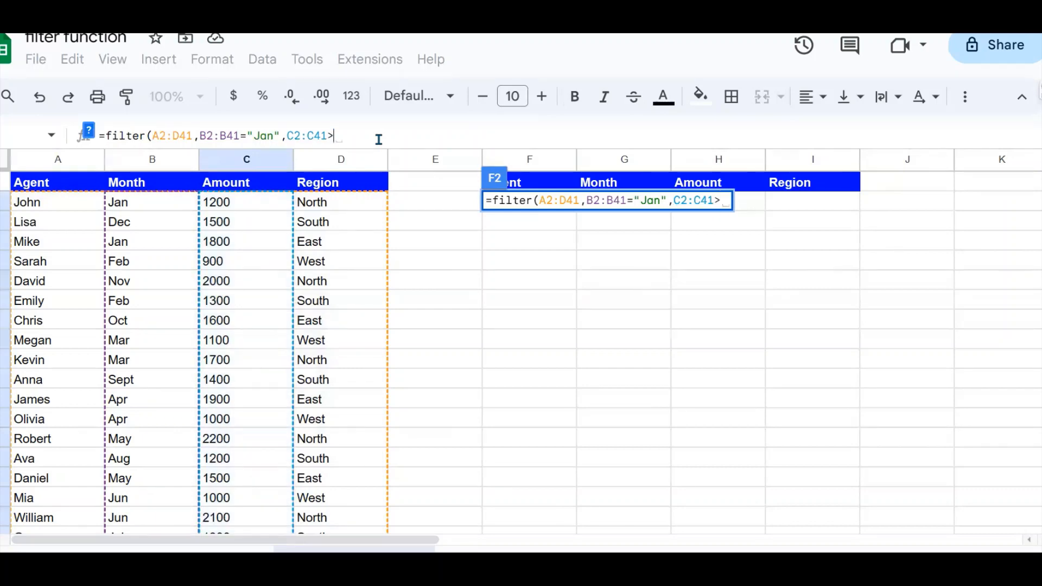
text(=100)
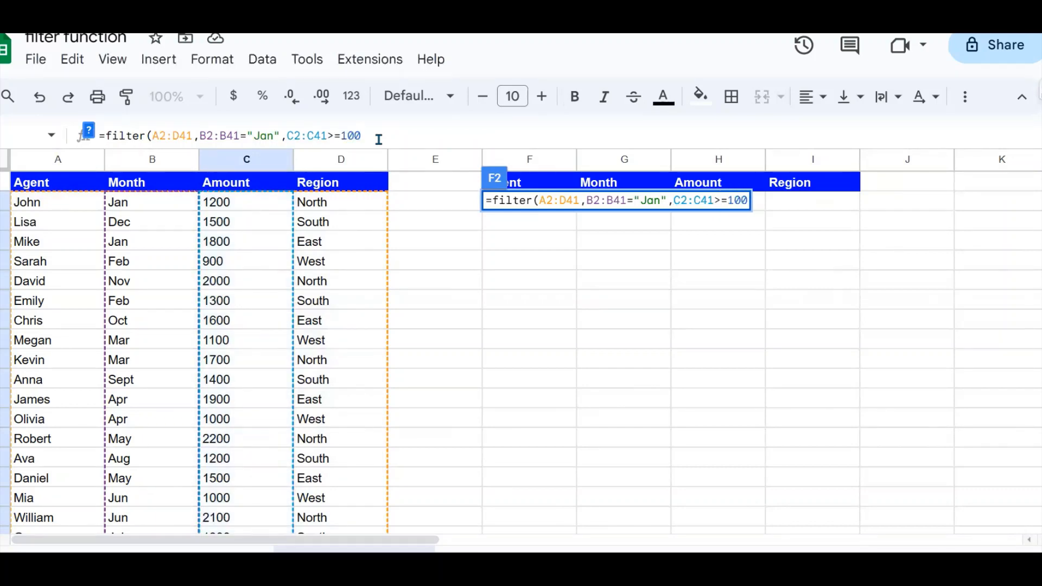
key(BackSpace)
key(BackSpace)
text(000))
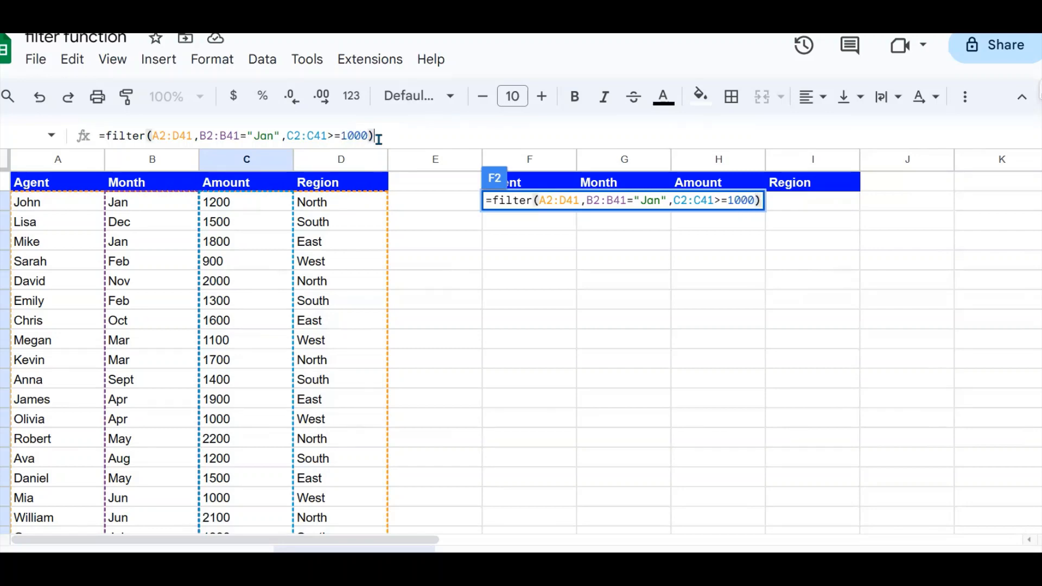
key(Return)
- Check the rows returned by the two-condition filter and the formula in F2
click(652, 287)
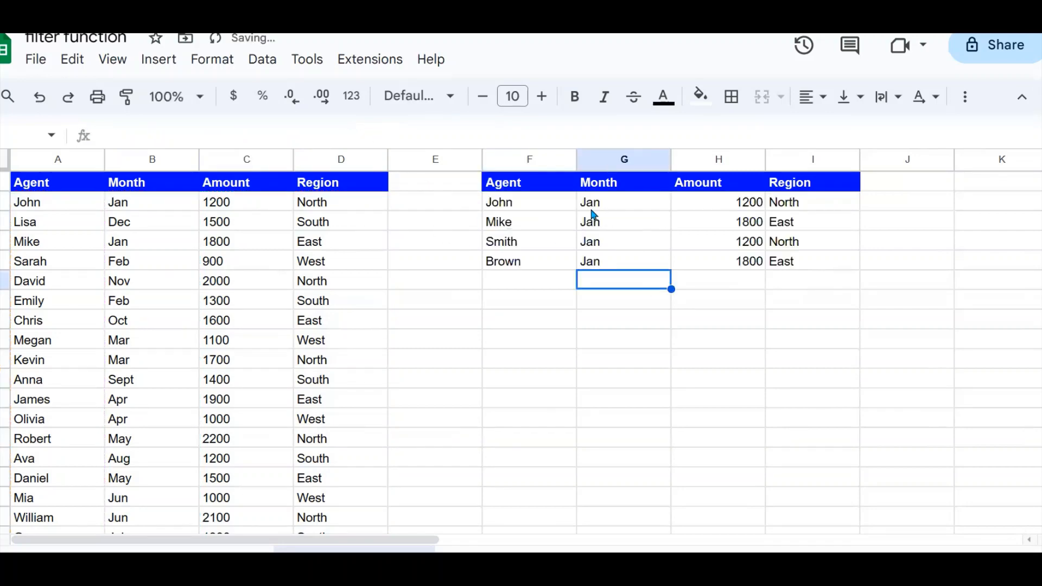
click(585, 206)
click(506, 204)
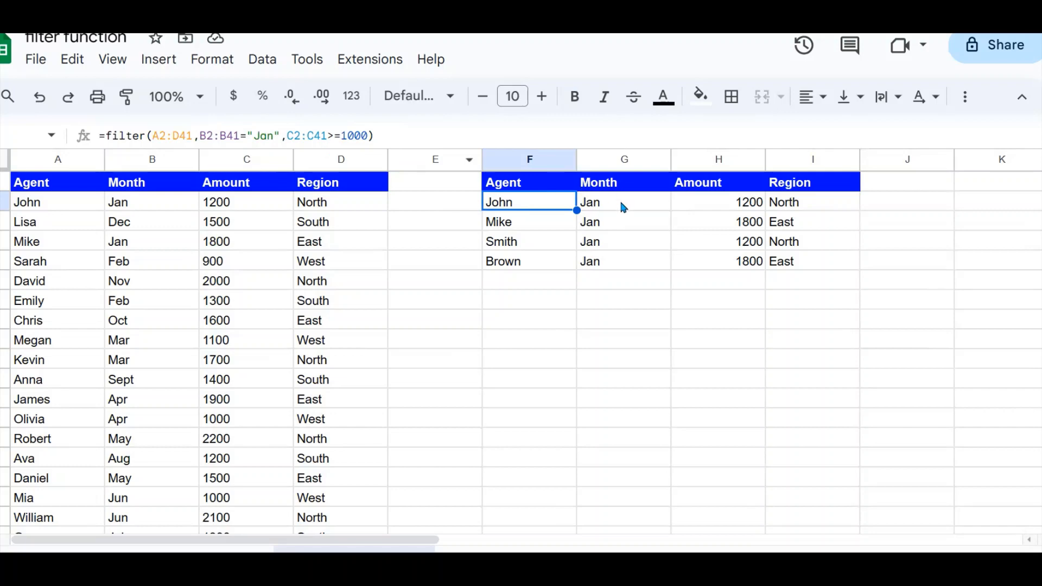
- Check the Month and Amount columns of the filtered rows against the conditions of the formula in F2
drag(620, 201, 625, 268)
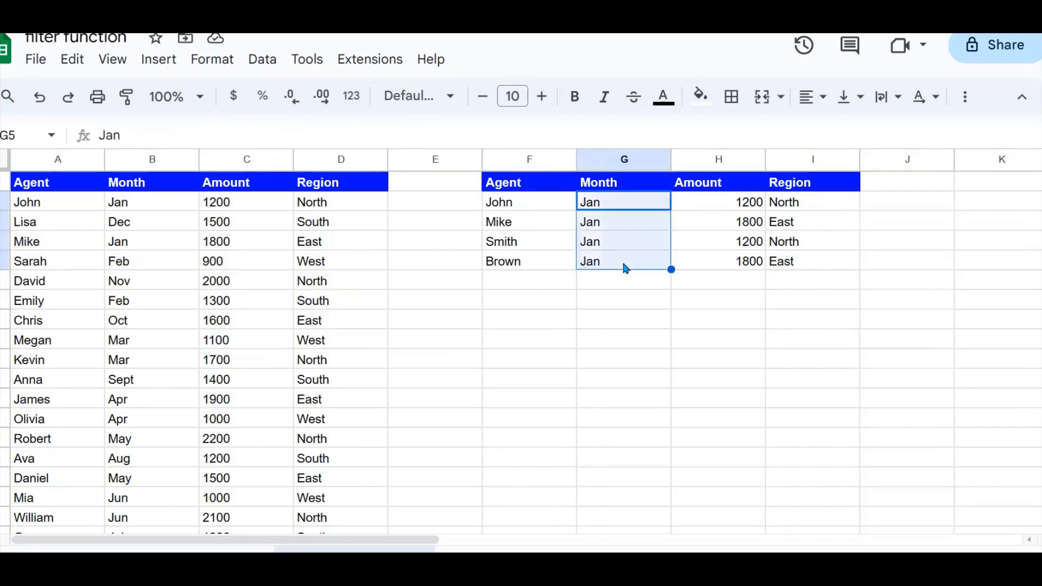
click(498, 227)
click(496, 205)
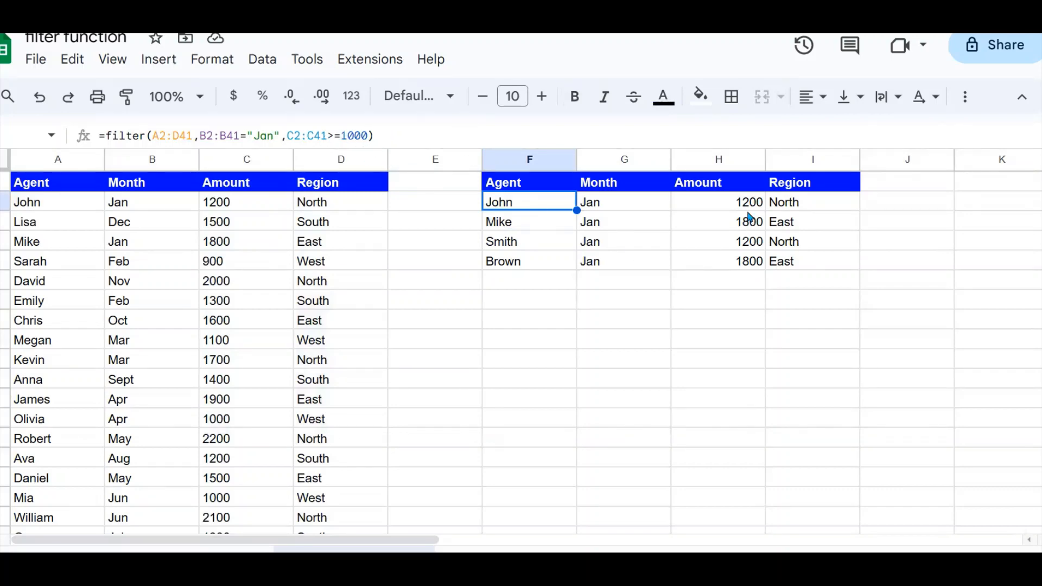
drag(749, 202, 744, 271)
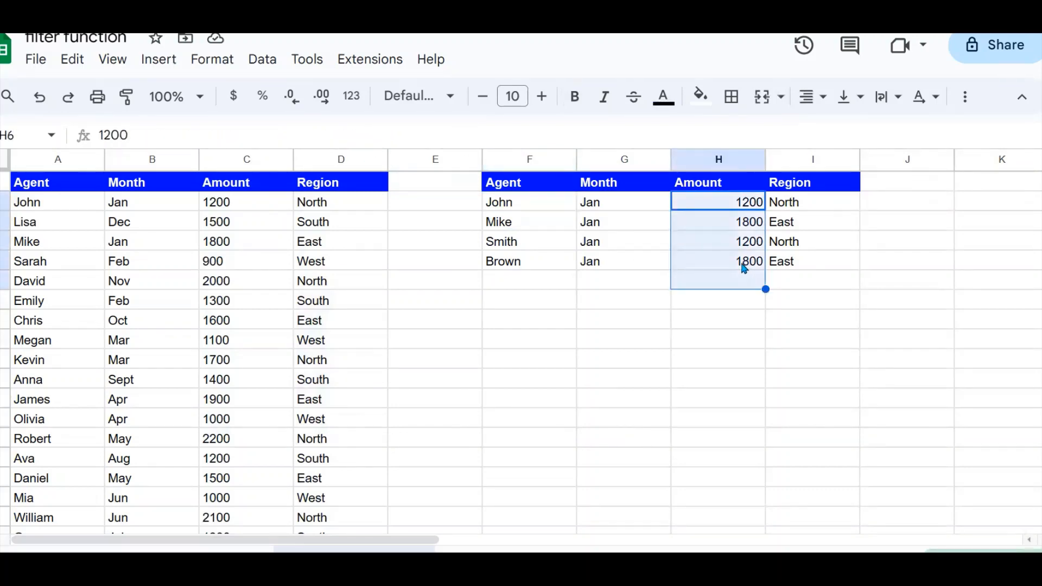
click(744, 267)
click(544, 337)
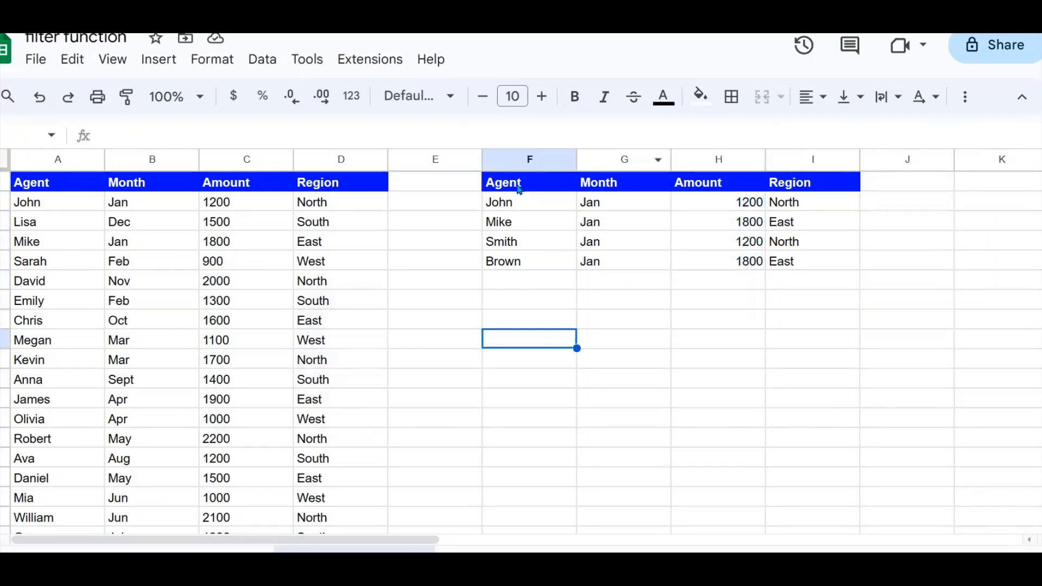
- Copy the header row F1:I1 to F7, below the filtered results, for a second results table
drag(516, 185, 818, 195)
key(ctrl+c)
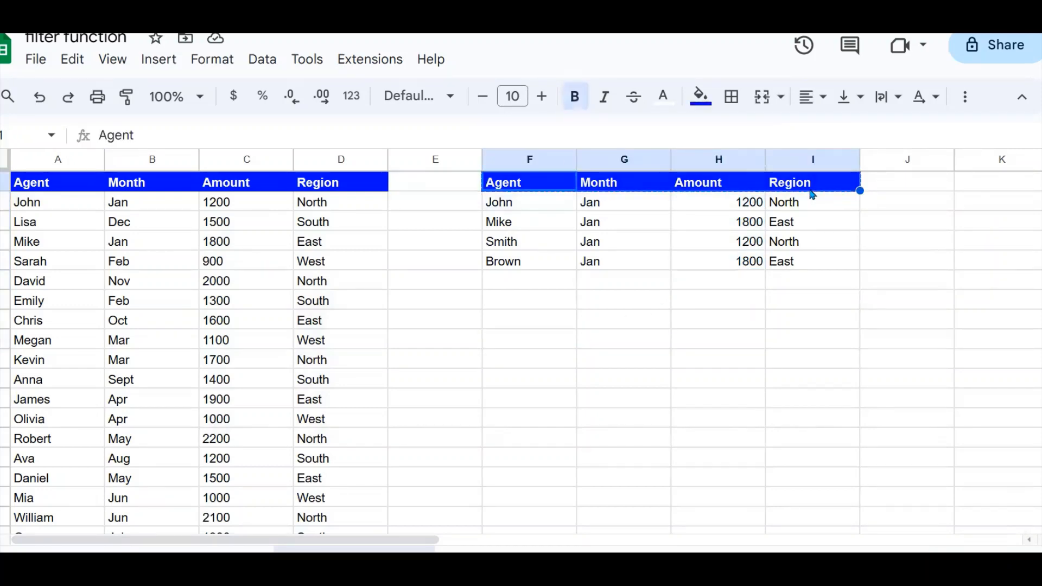
click(481, 322)
click(507, 301)
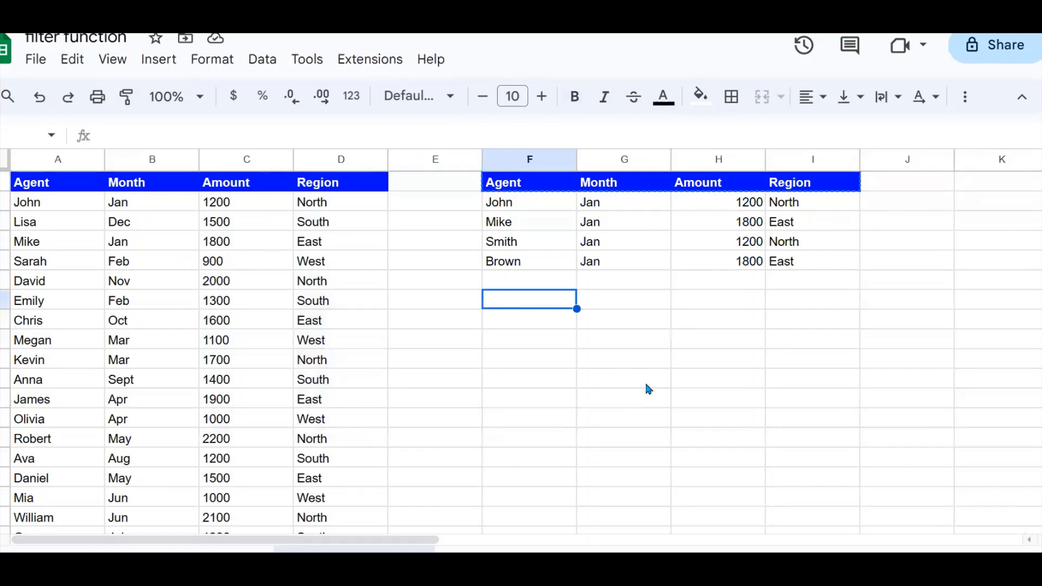
key(ctrl+v)
click(824, 283)
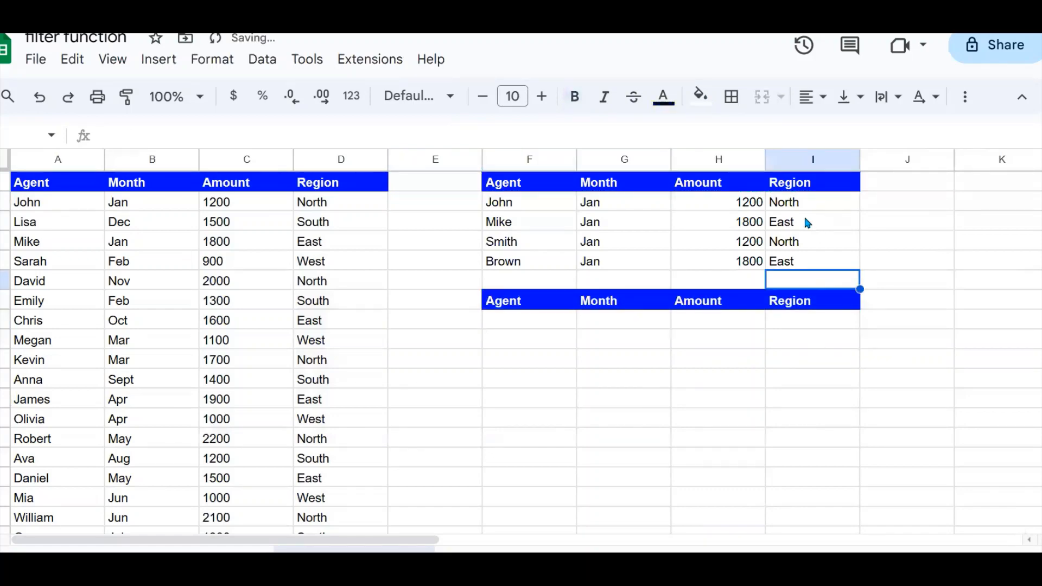
- Copy the two-condition FILTER formula from F2 as text into F8, under the second header row
click(807, 207)
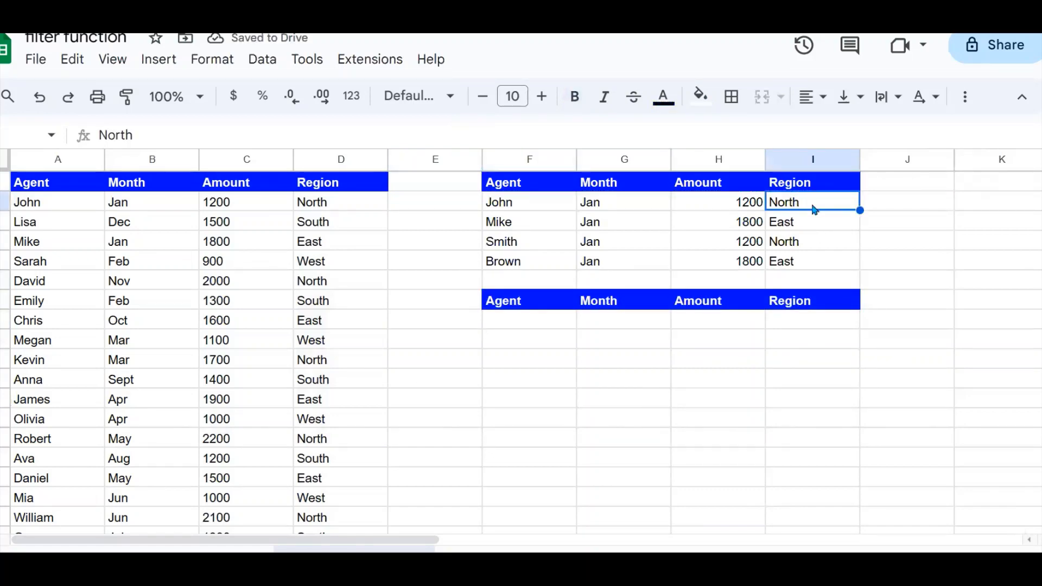
click(516, 210)
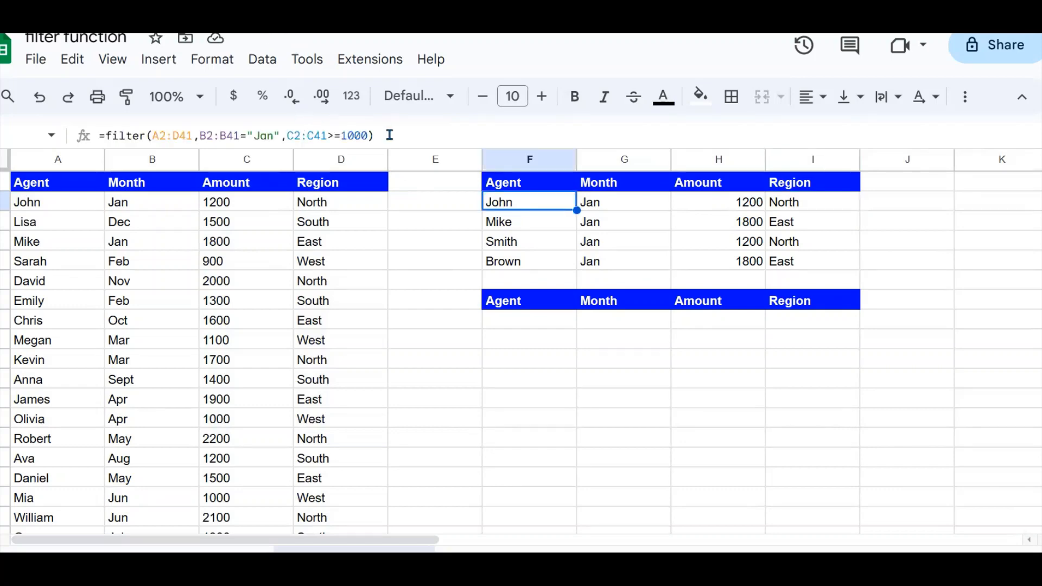
drag(379, 136, 100, 137)
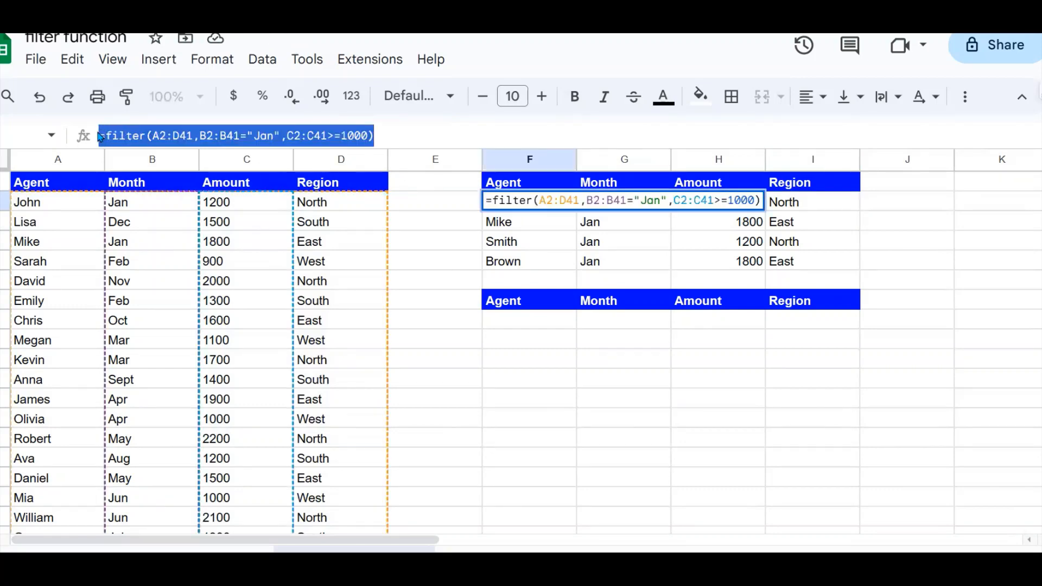
key(ctrl+c)
click(534, 325)
key(ctrl+v)
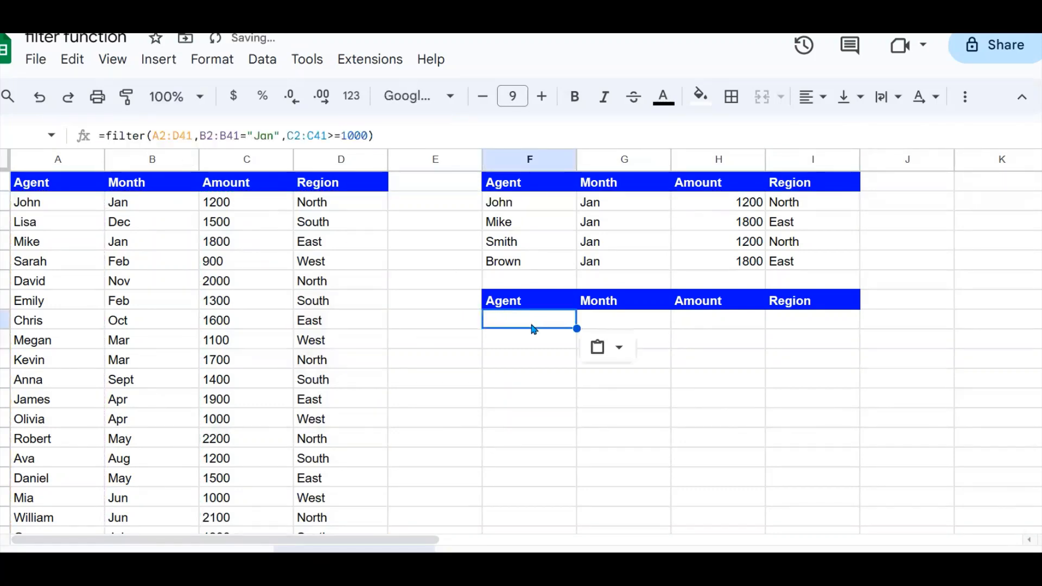
- Add D2:D41="North" as a third condition to the FILTER formula in F8 and enter it
click(365, 137)
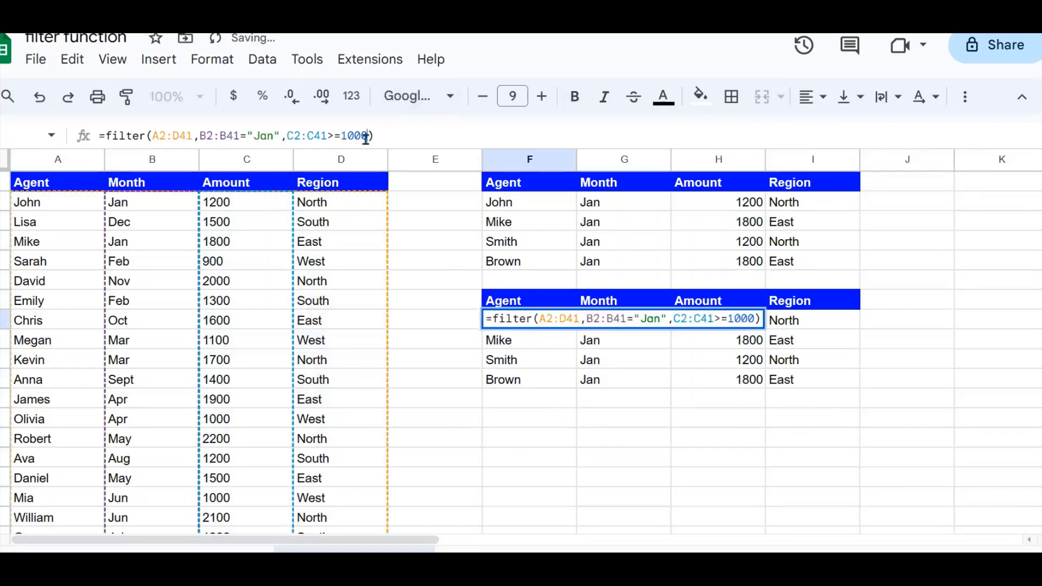
text(,)
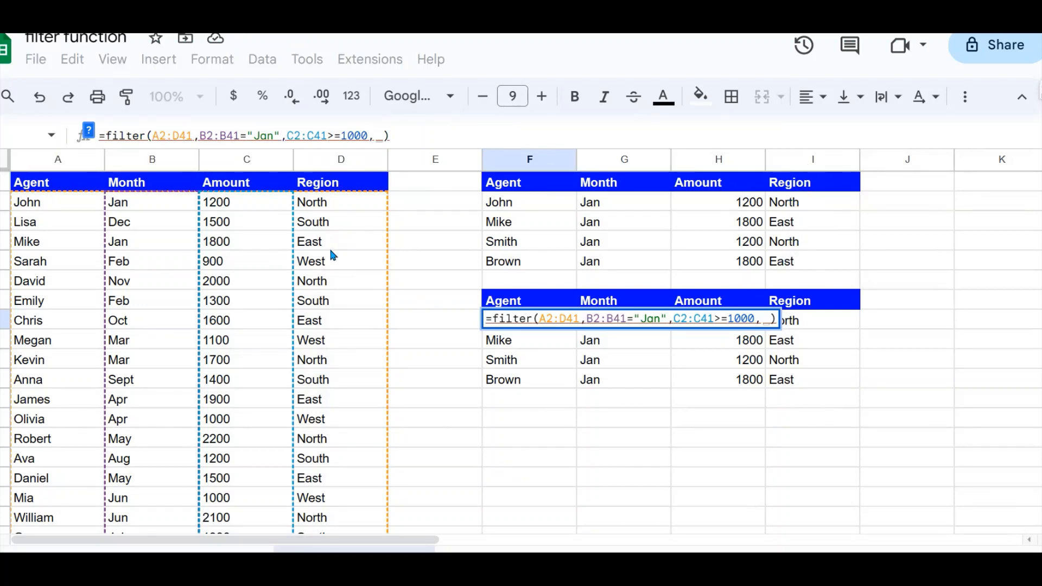
drag(344, 204, 336, 325)
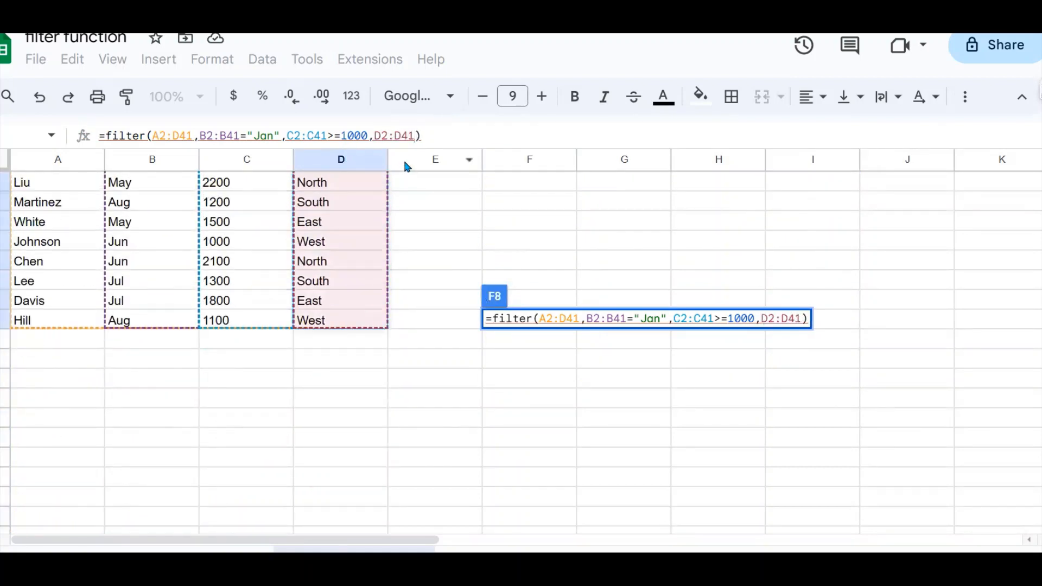
text(=")
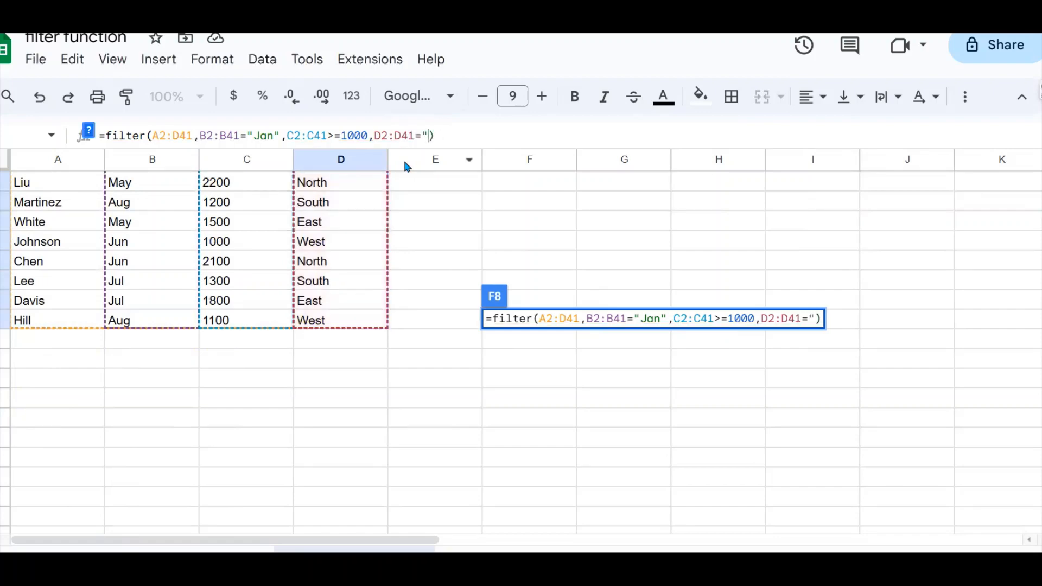
text(Nort)
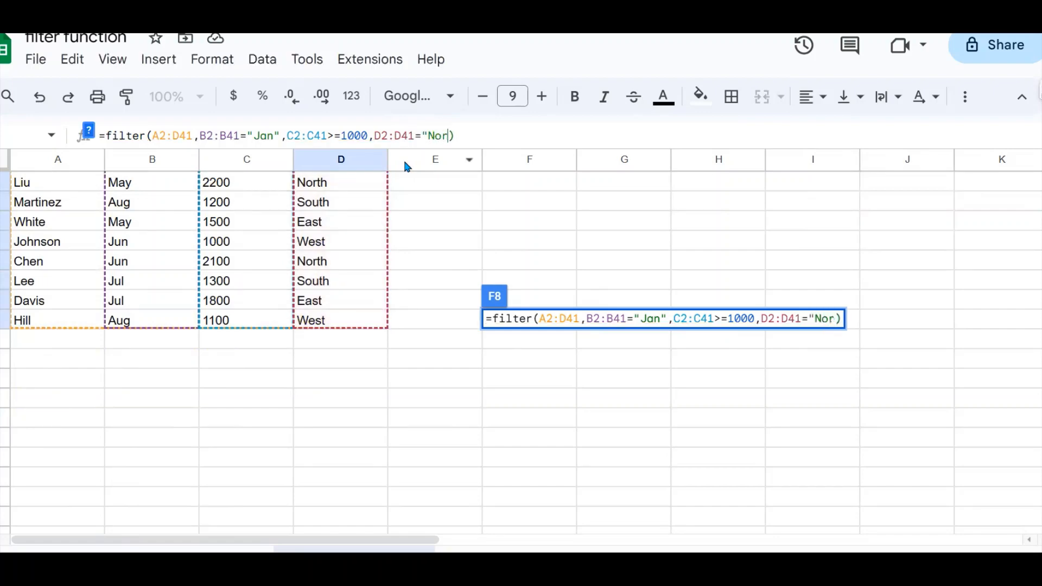
text(h)
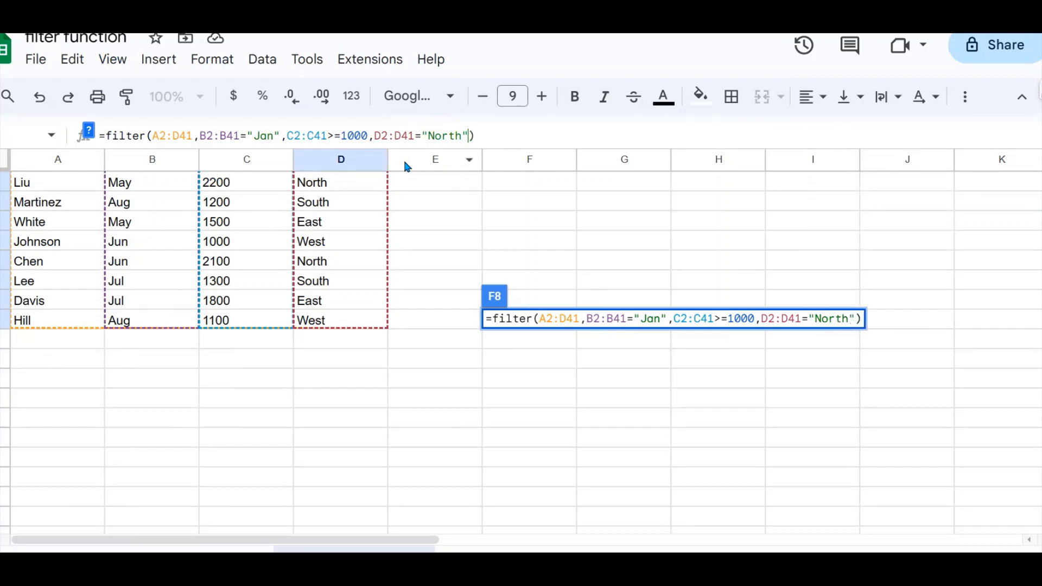
key(Return)
key(Up)
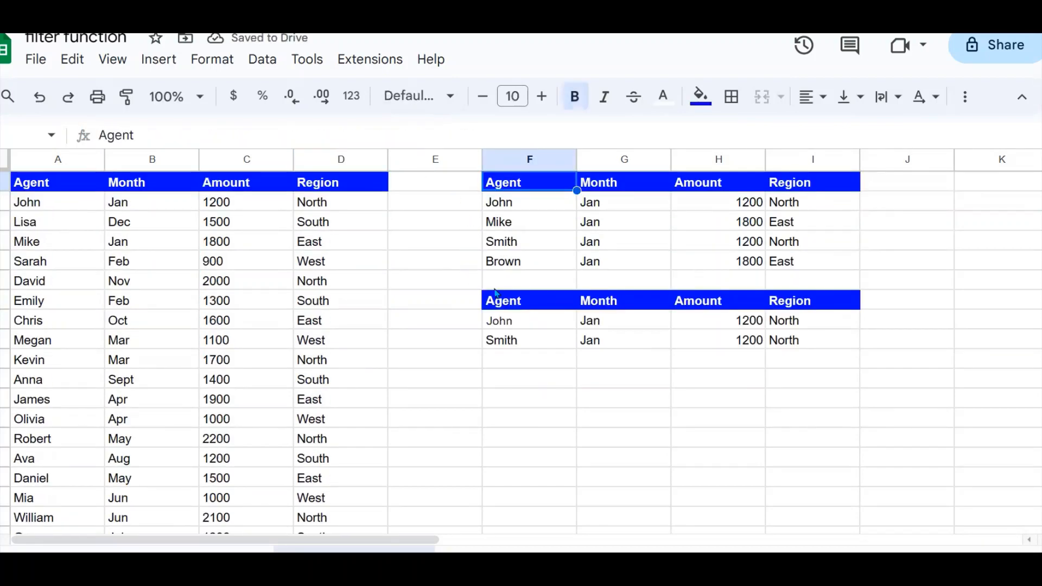
- Check the month, amount and region of the rows returned by the three-condition formula in F8
click(524, 320)
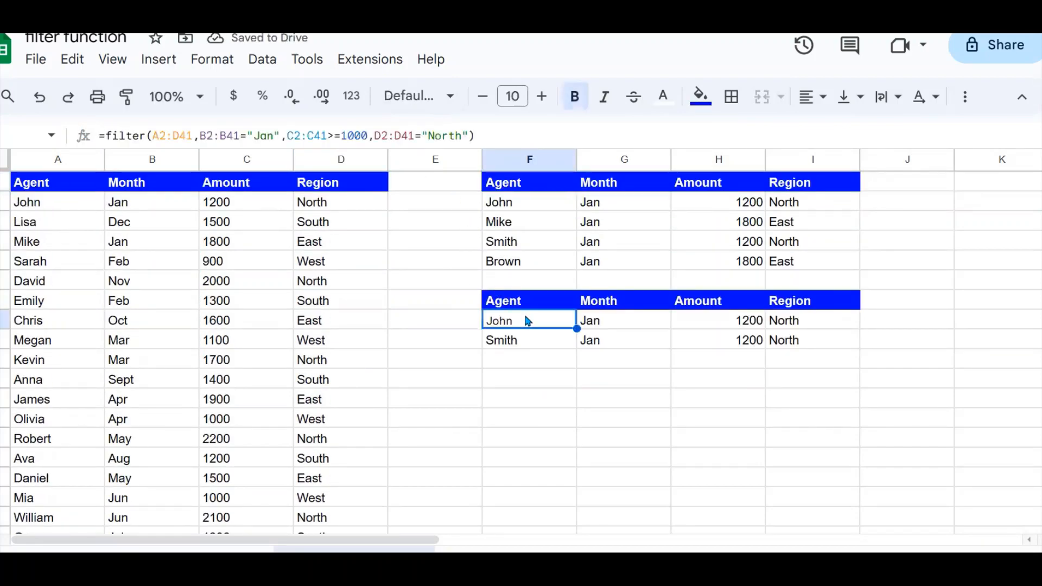
click(693, 326)
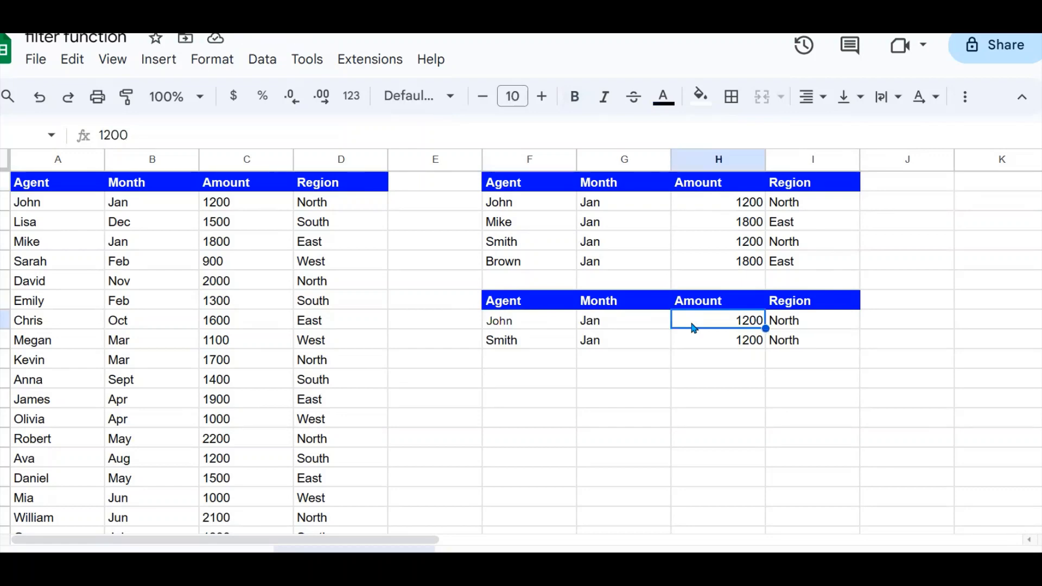
click(534, 324)
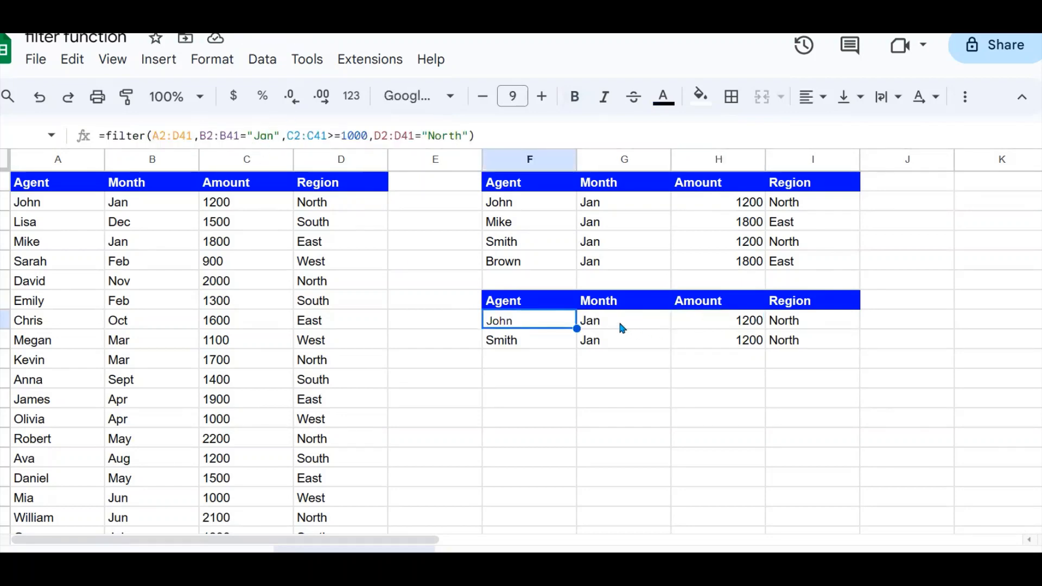
drag(620, 325, 621, 349)
click(531, 326)
drag(744, 322, 747, 341)
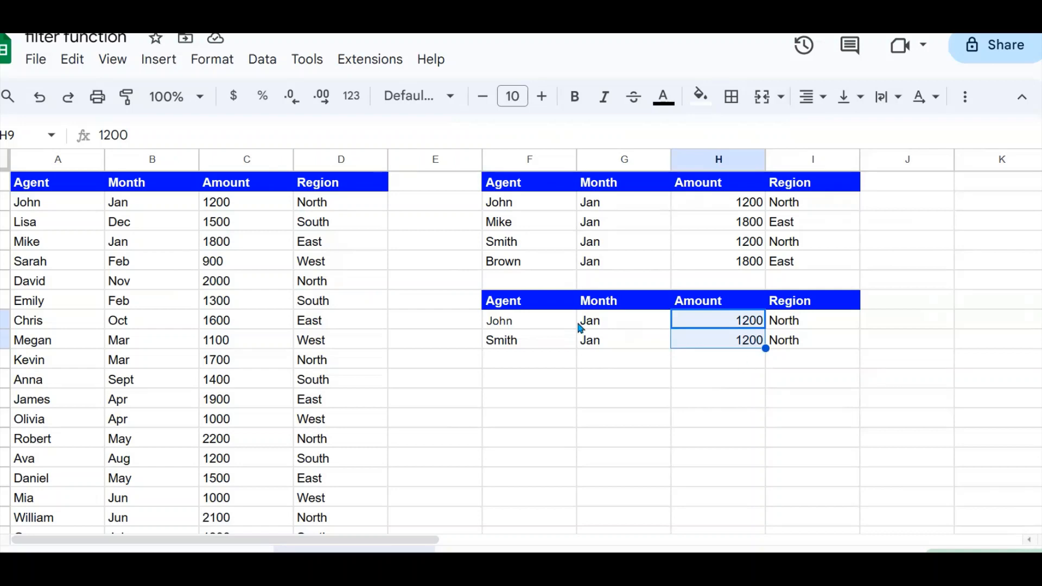
click(827, 338)
click(818, 326)
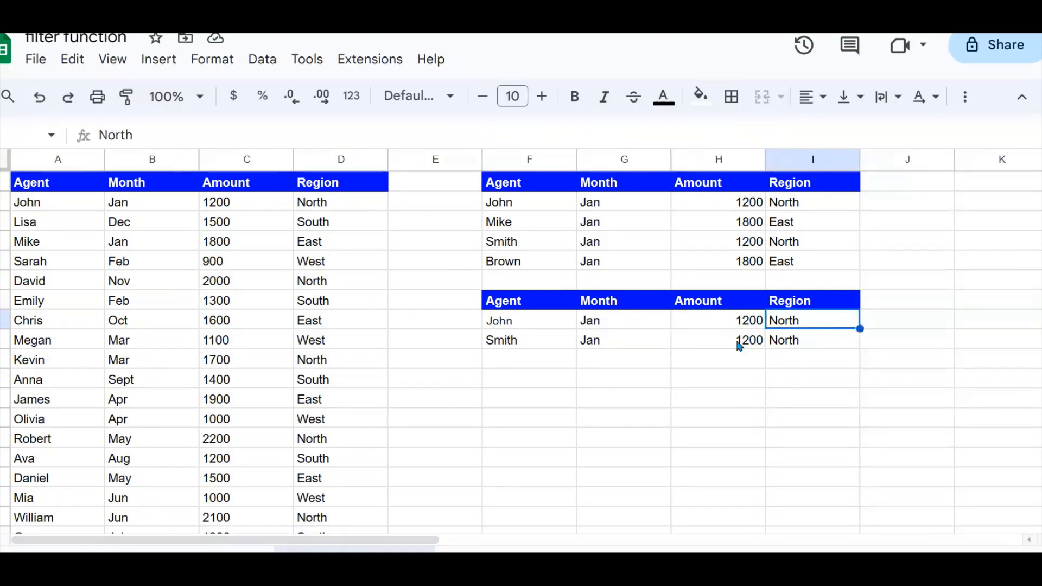
click(565, 319)
click(352, 208)
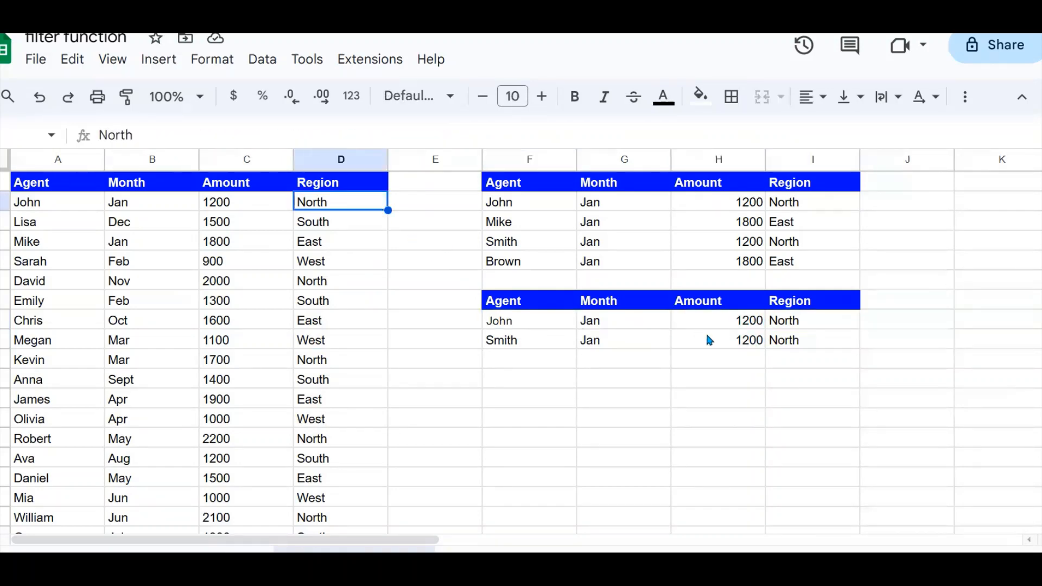
drag(806, 321, 799, 339)
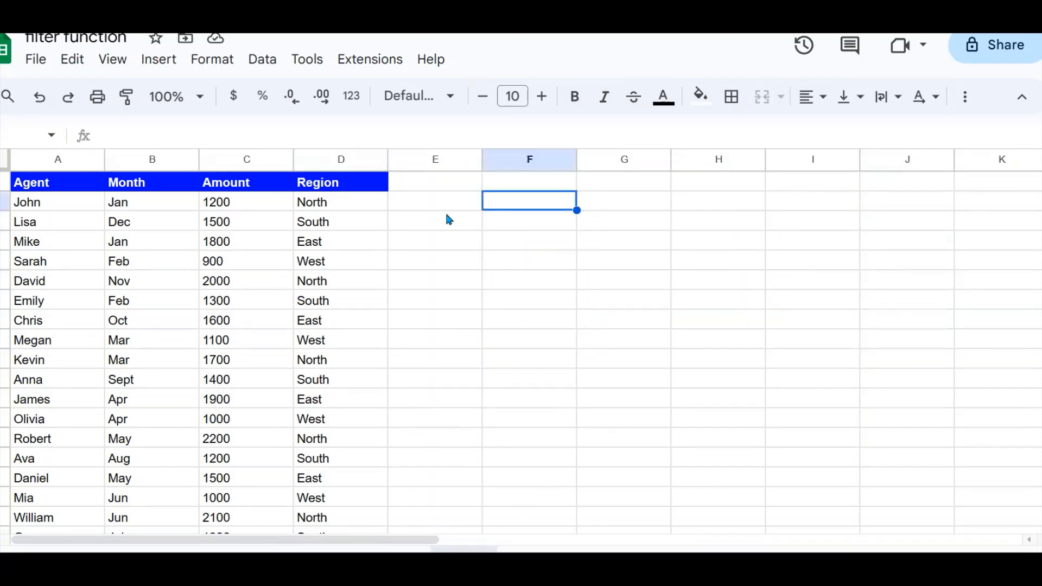
- Copy the table headers A1:D1 to F1:I1 for a new results table
drag(33, 182, 378, 187)
key(ctrl+c)
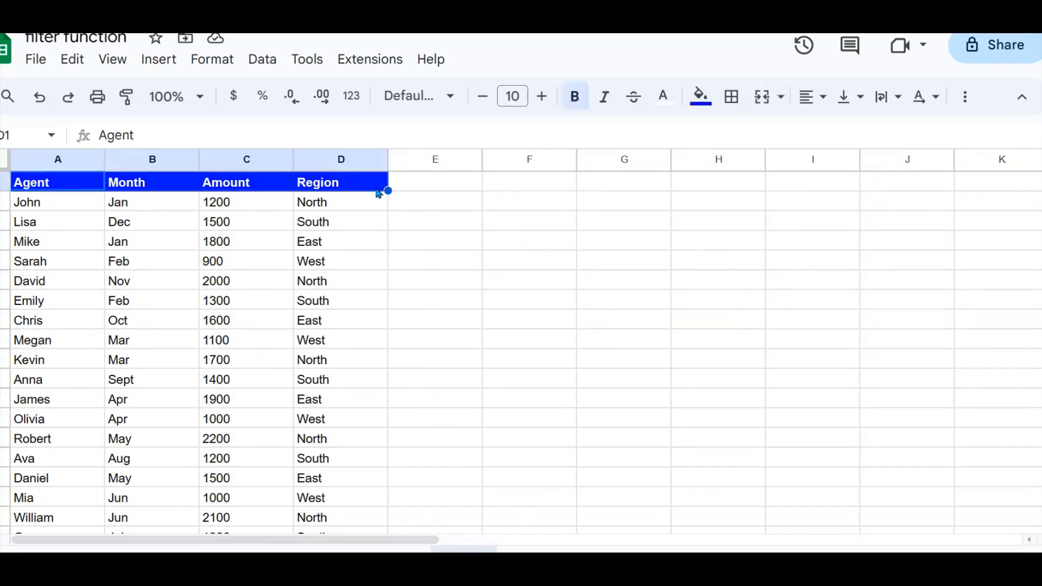
click(533, 197)
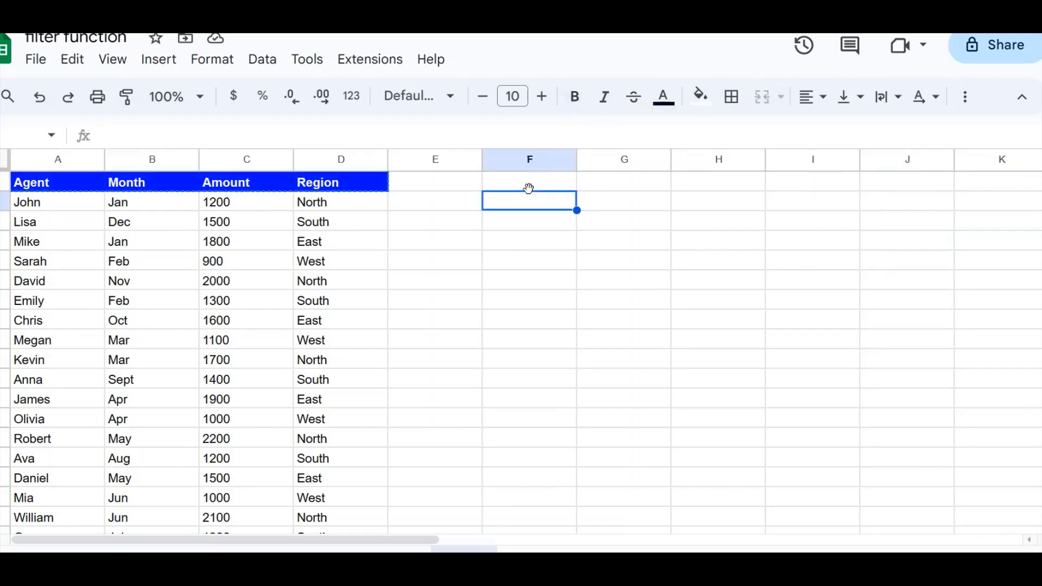
click(530, 183)
key(ctrl+v)
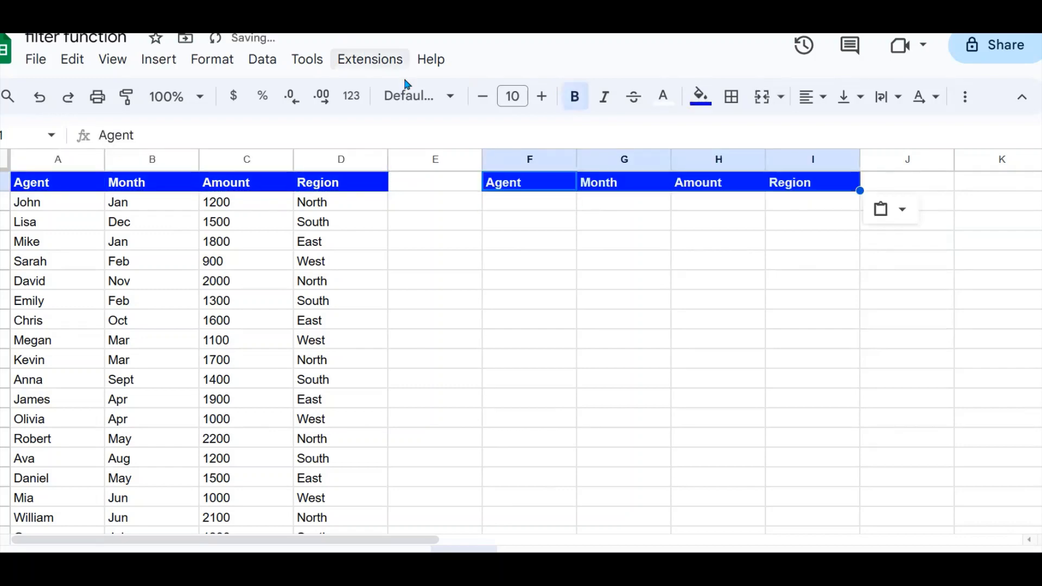
- Start a FILTER formula in F2 with A2:D41 as its range, followed by a separator for the condition
click(526, 213)
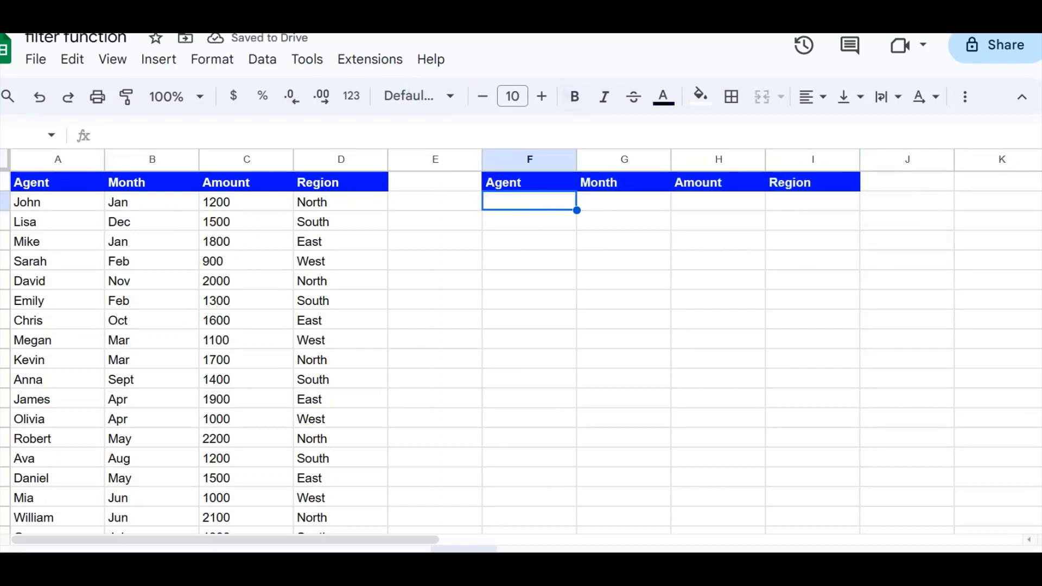
text(=fitler)
key(BackSpace)
key(BackSpace)
key(BackSpace)
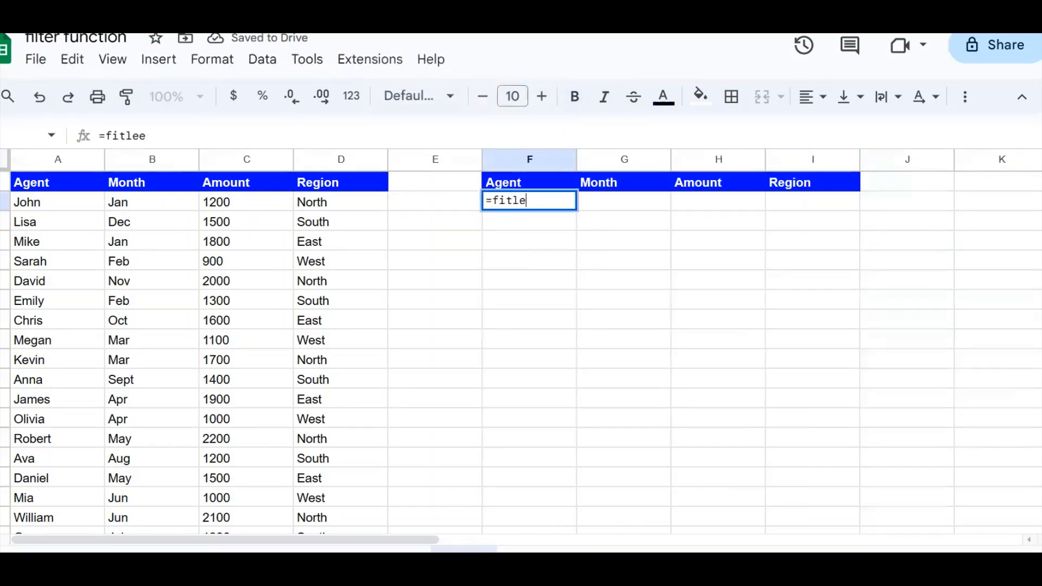
key(BackSpace)
text(lter)
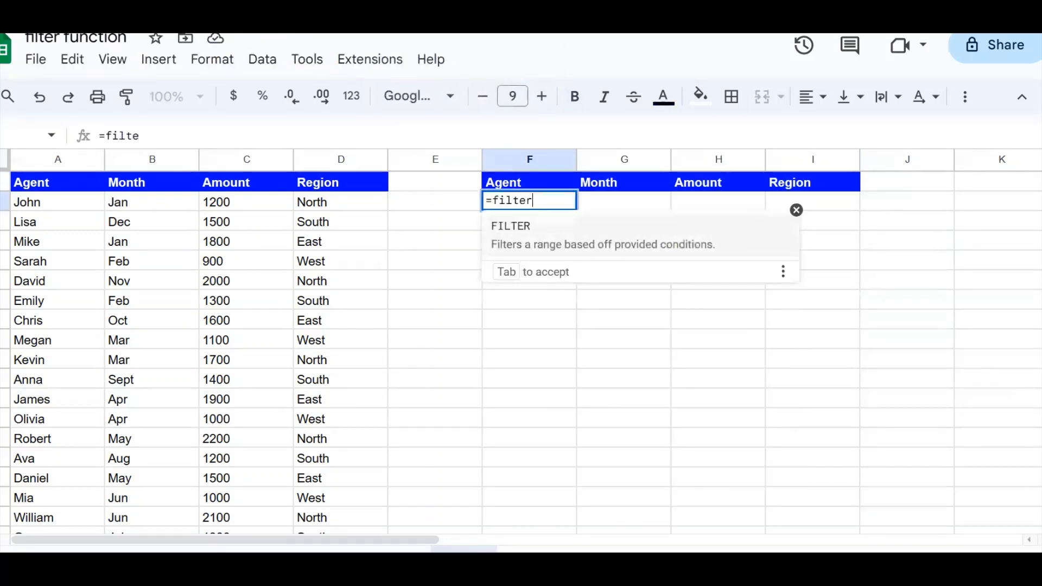
text(()
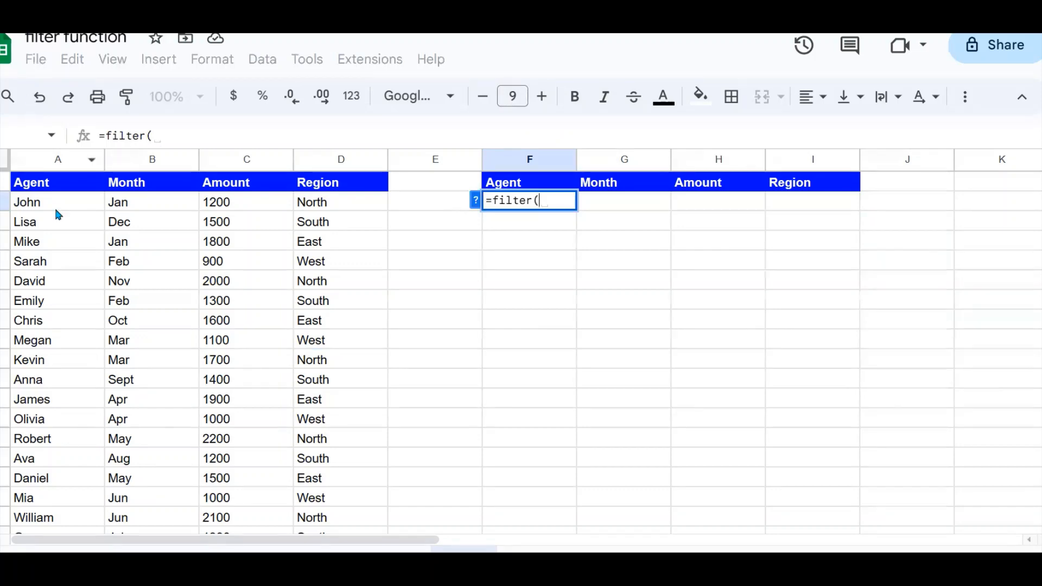
drag(55, 206, 343, 326)
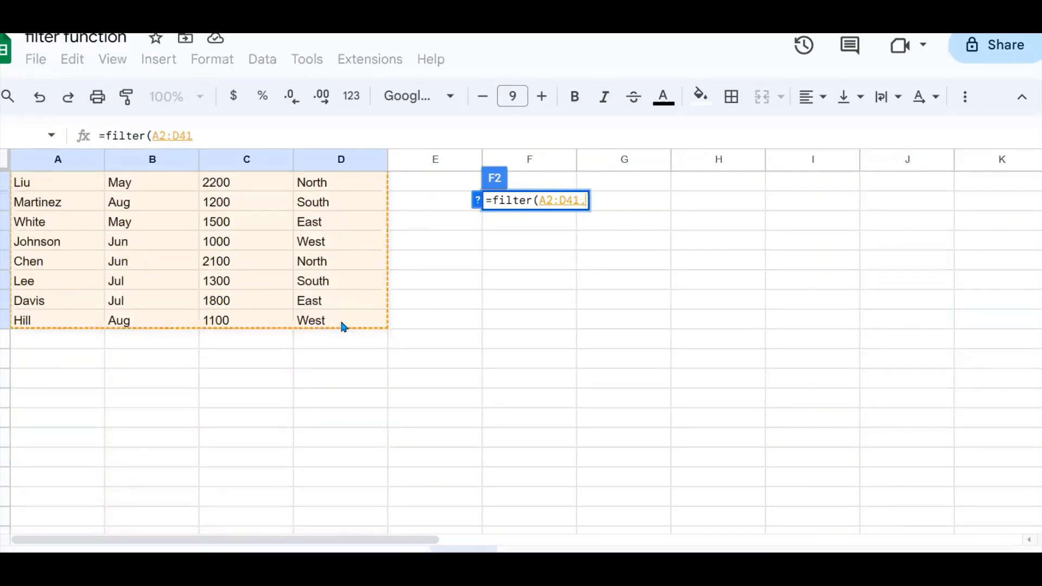
text(,)
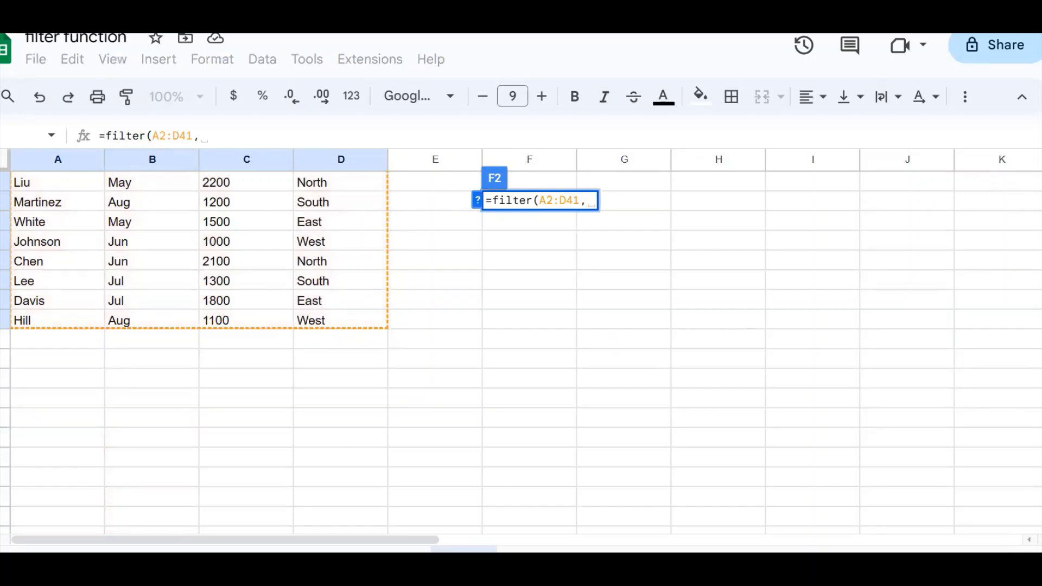
- Complete the FILTER formula in F2 with the condition D2:D41="West", correcting any misspelling of the region, and enter it
scroll(328, 400, up, 10)
drag(352, 204, 332, 304)
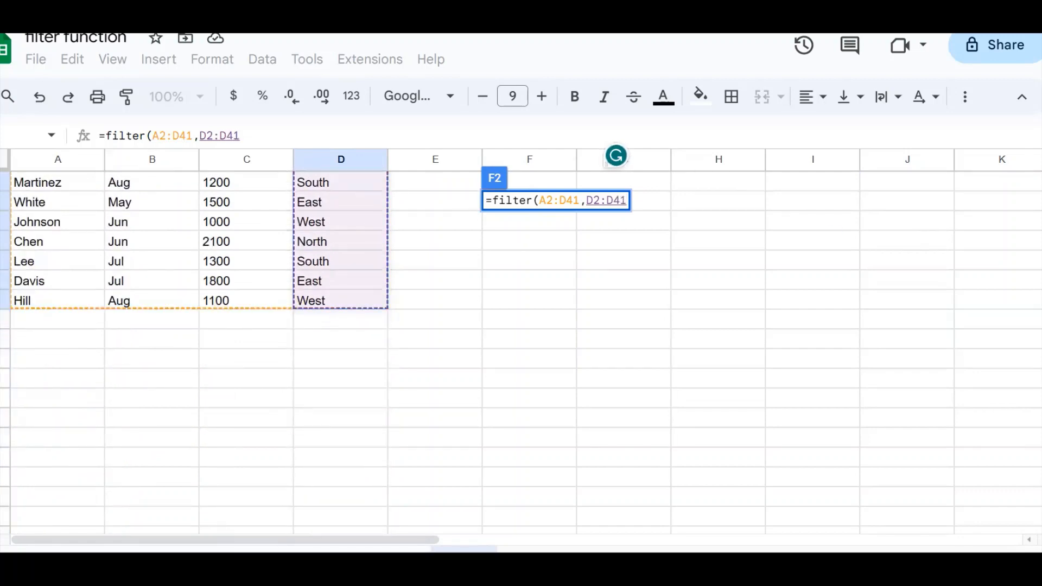
click(277, 137)
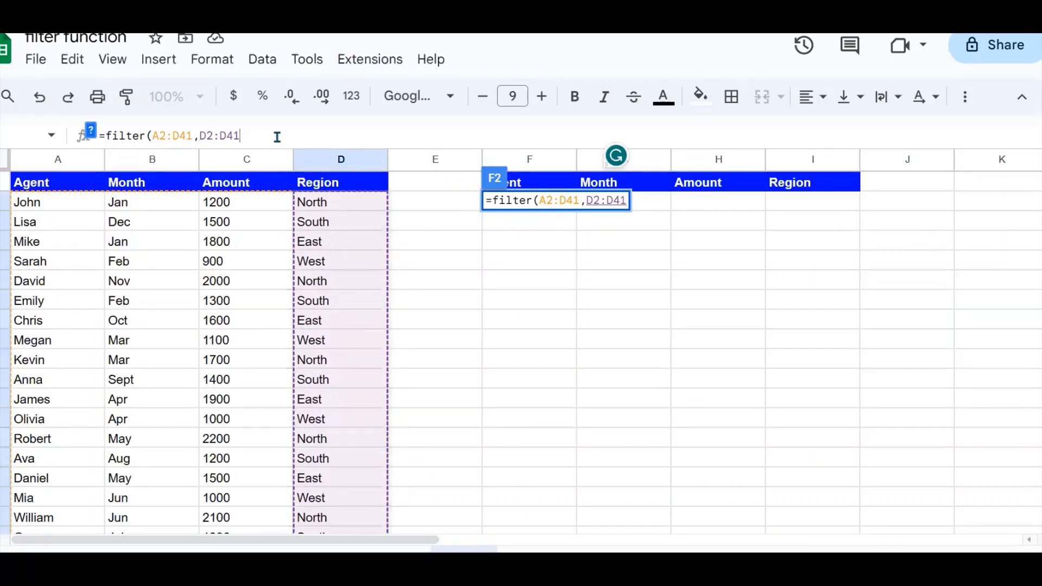
text(=)
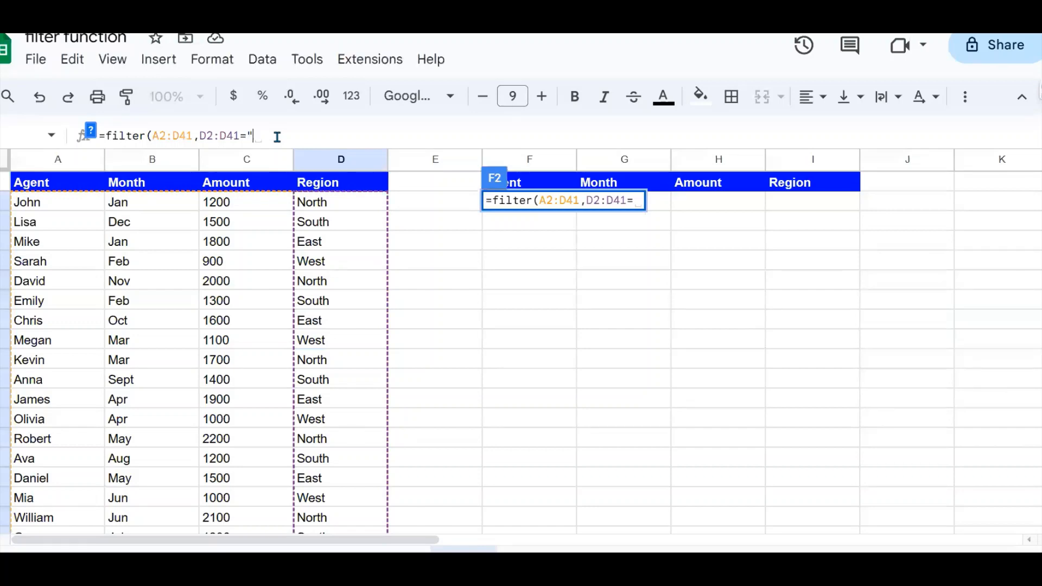
text("Wesr)
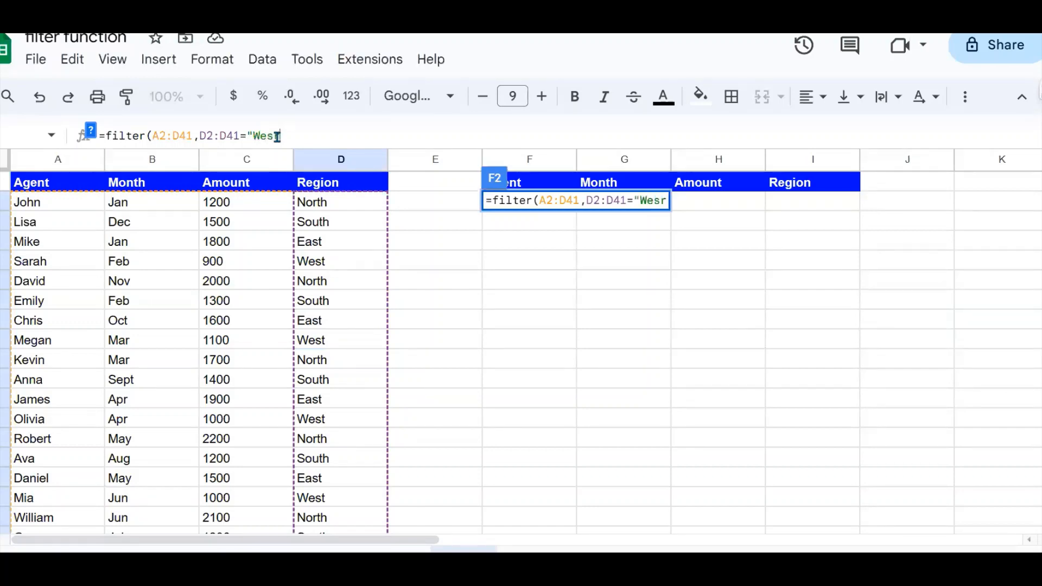
text("))
key(Return)
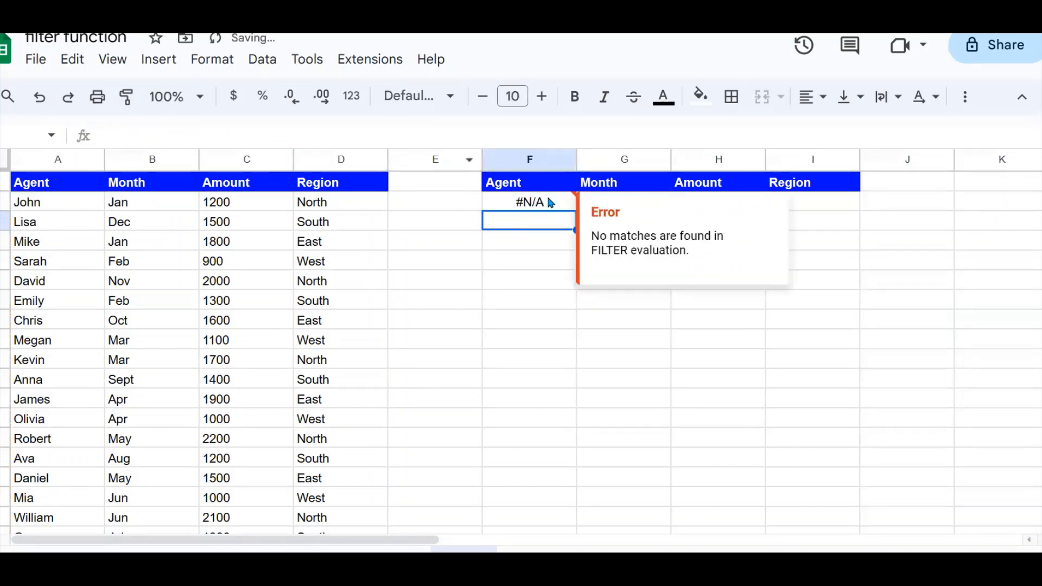
click(548, 203)
click(277, 136)
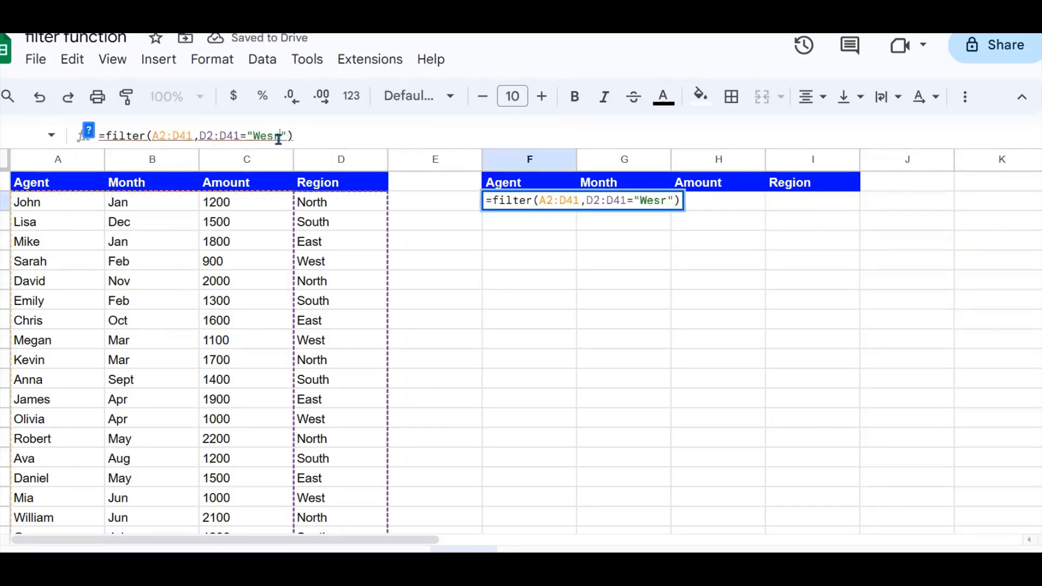
key(Delete)
text(t)
key(Return)
- Check the Region values and the order of the agents in the rows returned by the F2 formula
click(573, 324)
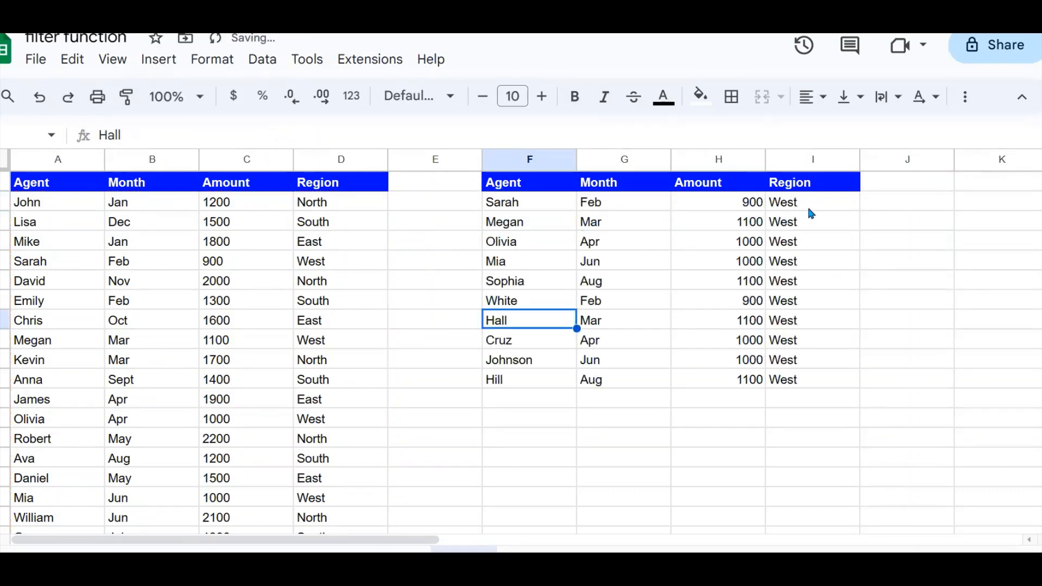
drag(811, 213, 800, 370)
click(711, 395)
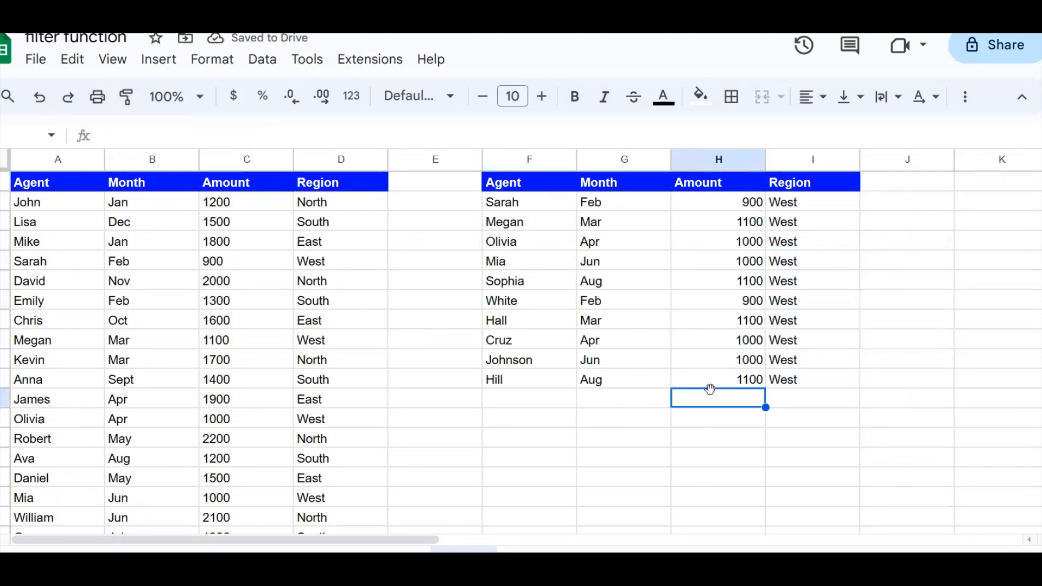
click(779, 343)
click(641, 306)
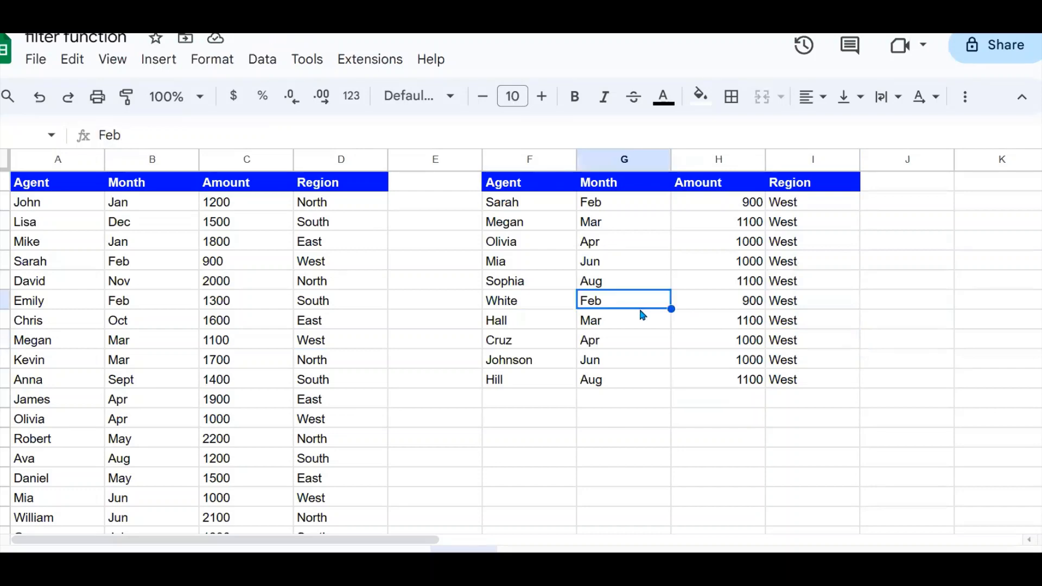
click(523, 206)
click(570, 262)
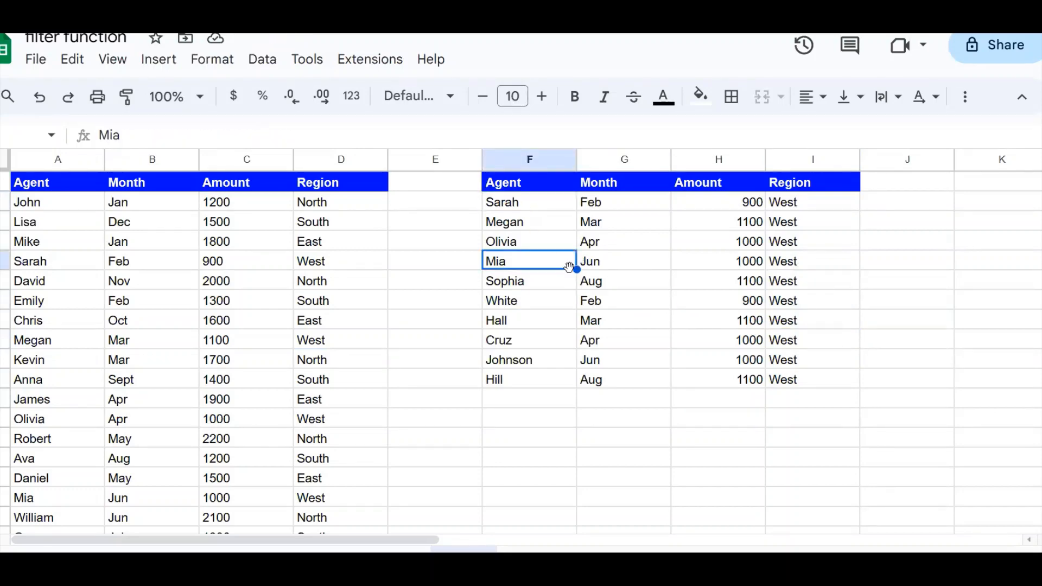
click(517, 202)
drag(516, 202, 507, 373)
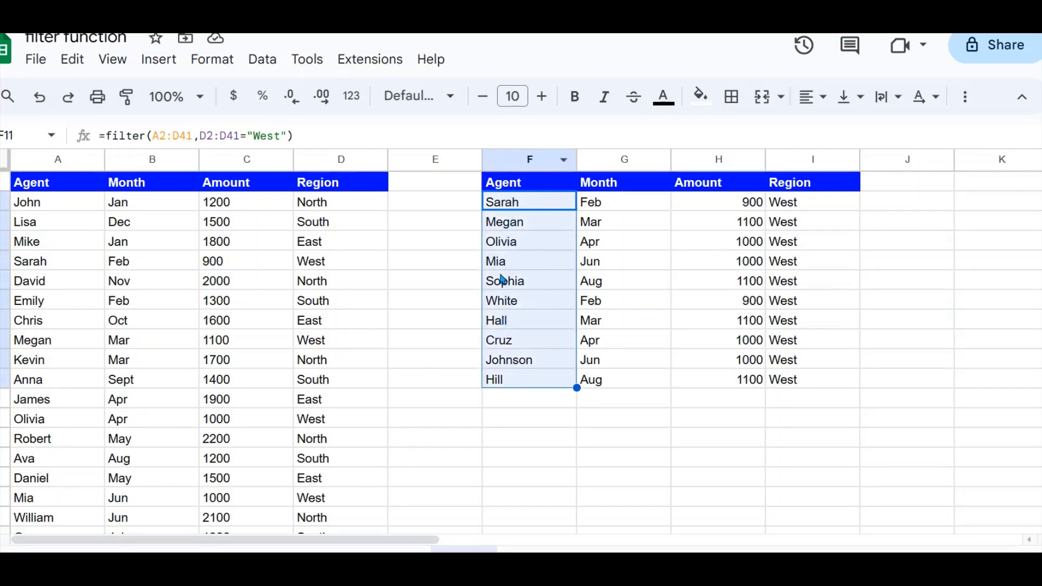
- Wrap the FILTER formula in F2 in a SORT function without any sort arguments and enter it
click(110, 139)
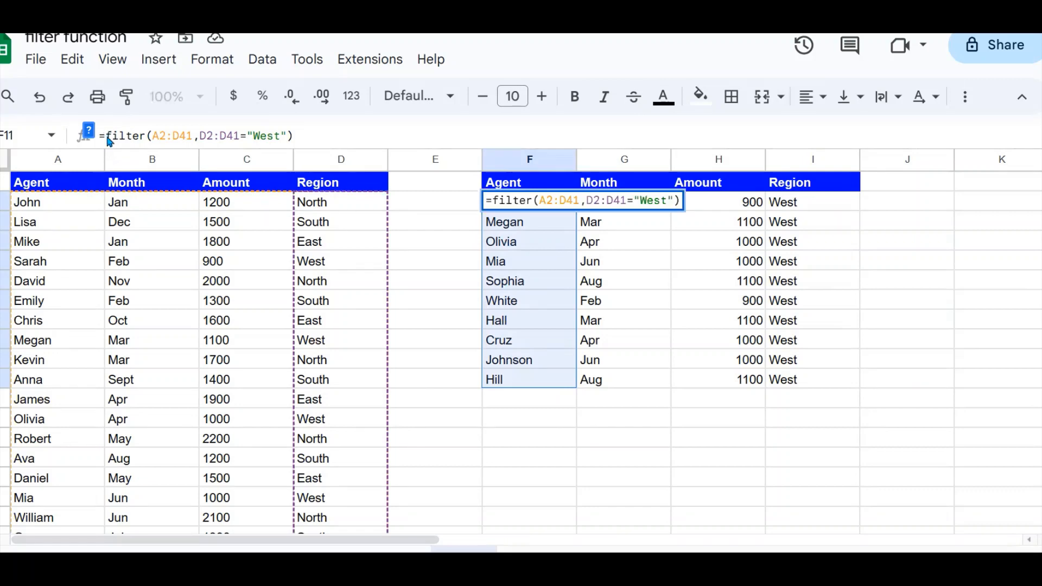
text(sort)
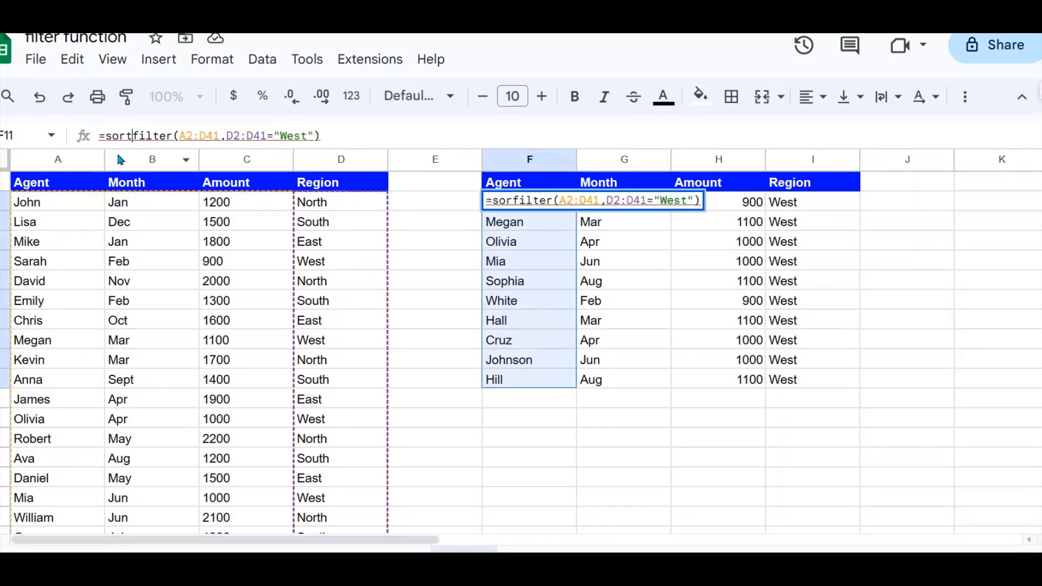
text(()
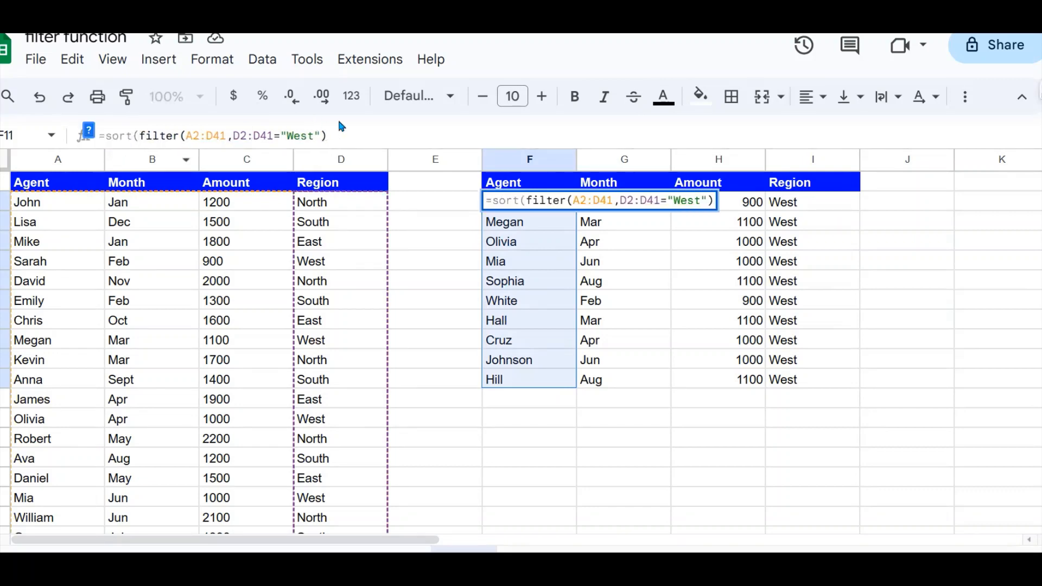
click(370, 130)
text())
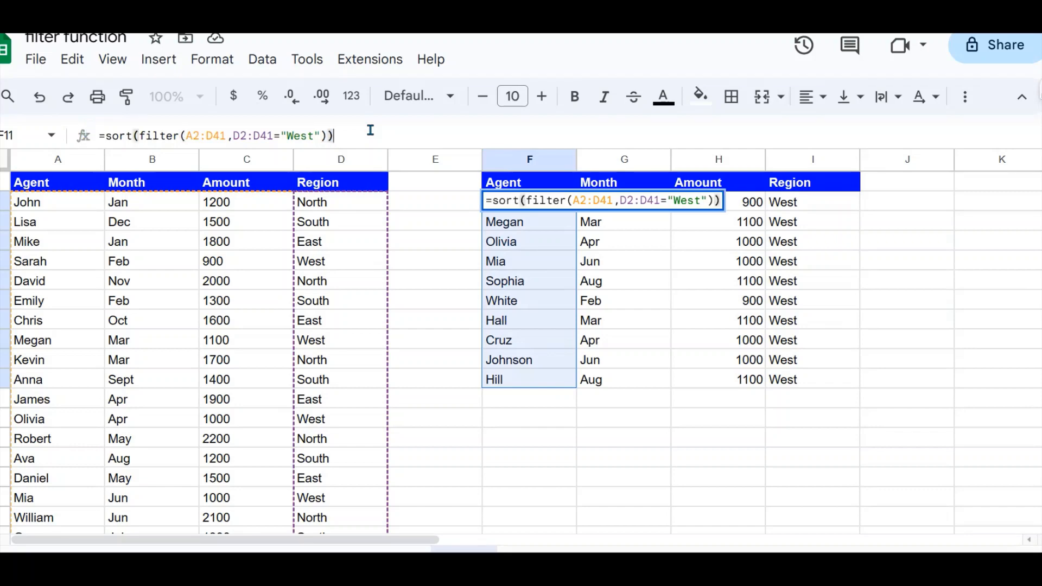
key(Return)
- Examine the order of the Agent column in the sorted results
click(605, 305)
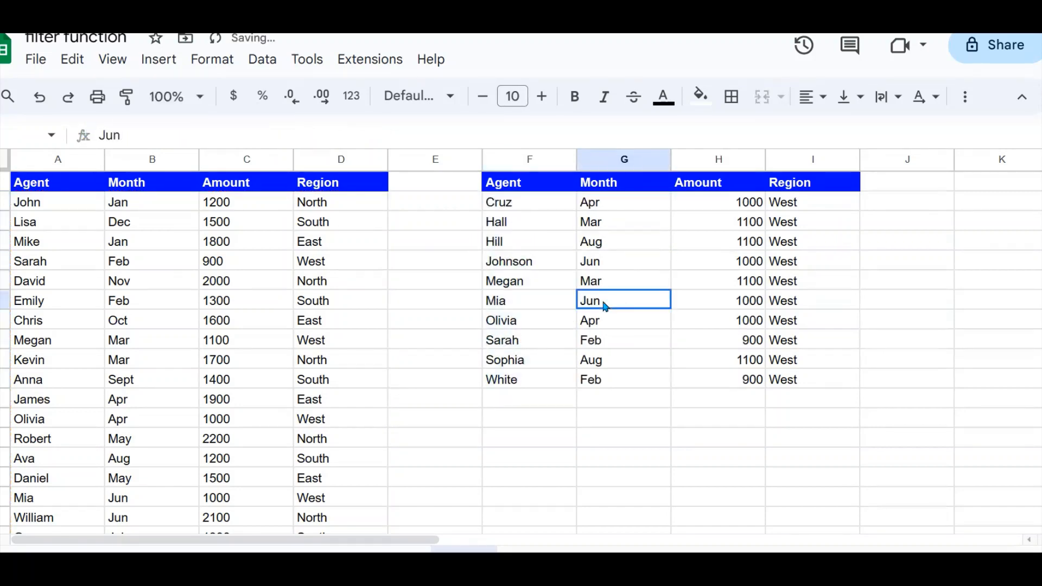
drag(531, 205, 531, 382)
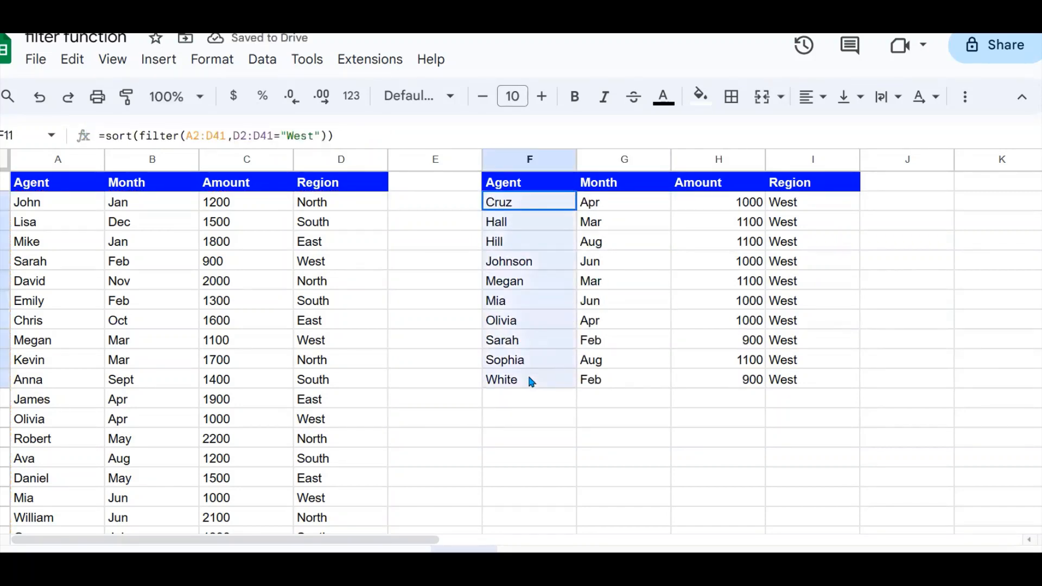
click(513, 203)
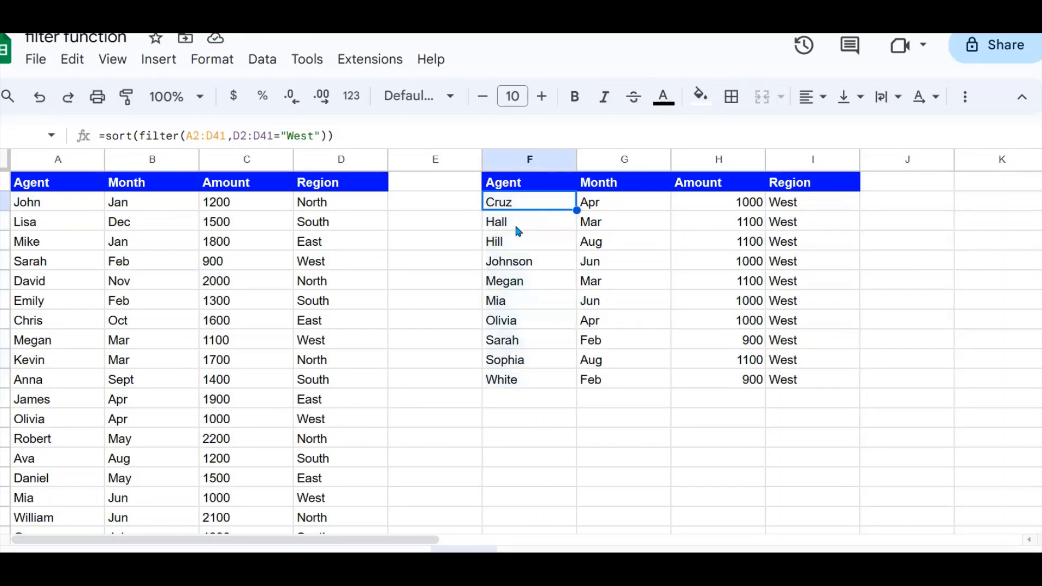
click(516, 228)
click(512, 379)
click(559, 222)
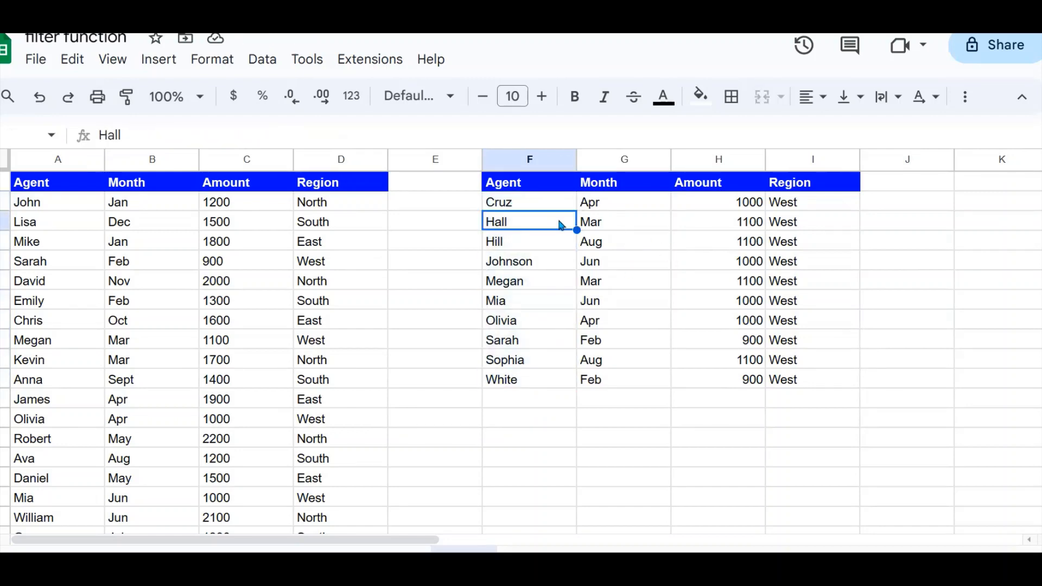
click(545, 479)
- Read the SORT function's syntax help from a trial formula in F14 and clear the cell
click(543, 440)
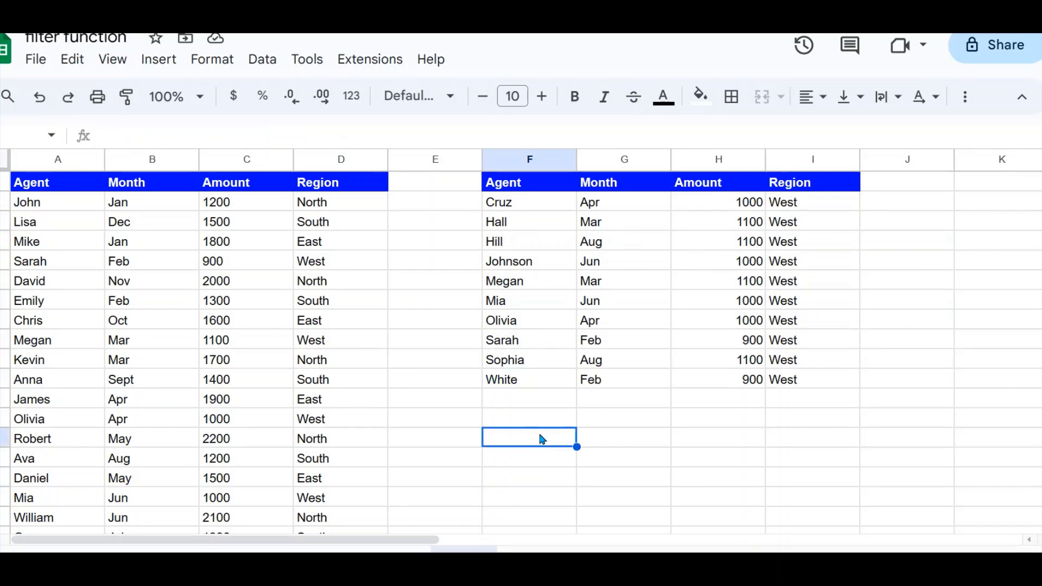
text(=sory)
key(BackSpace)
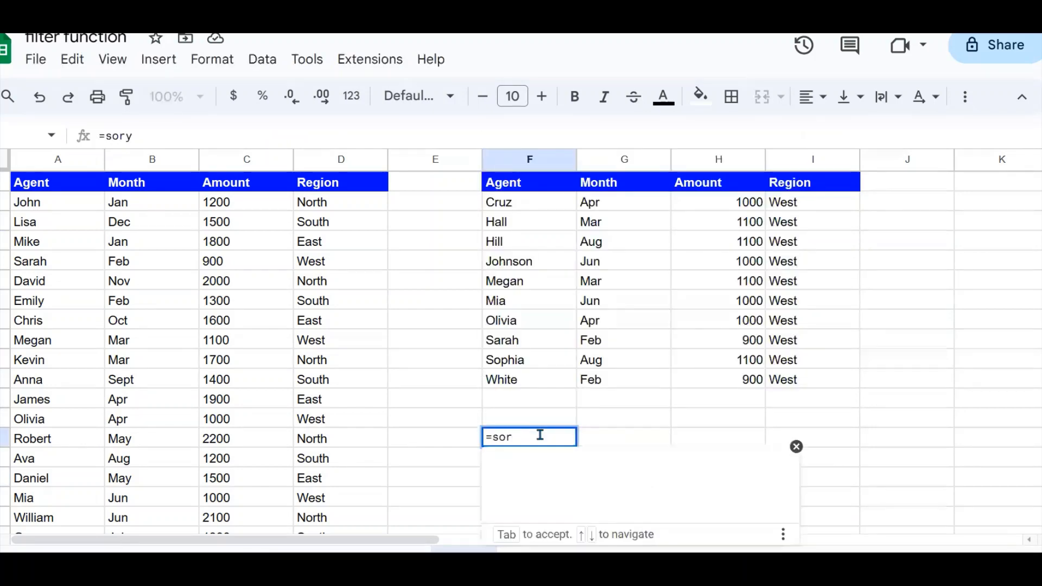
text(t()
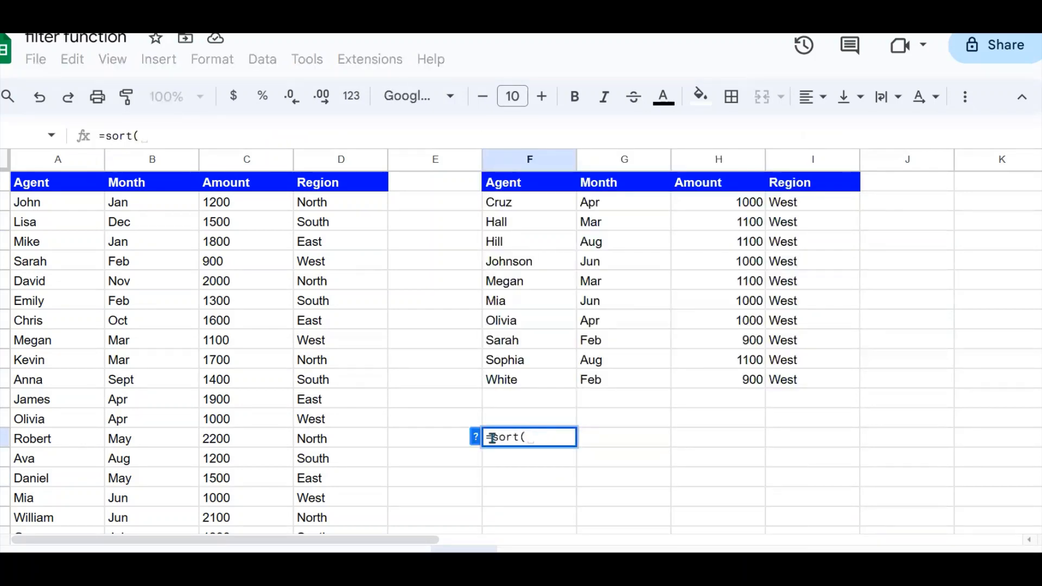
click(475, 437)
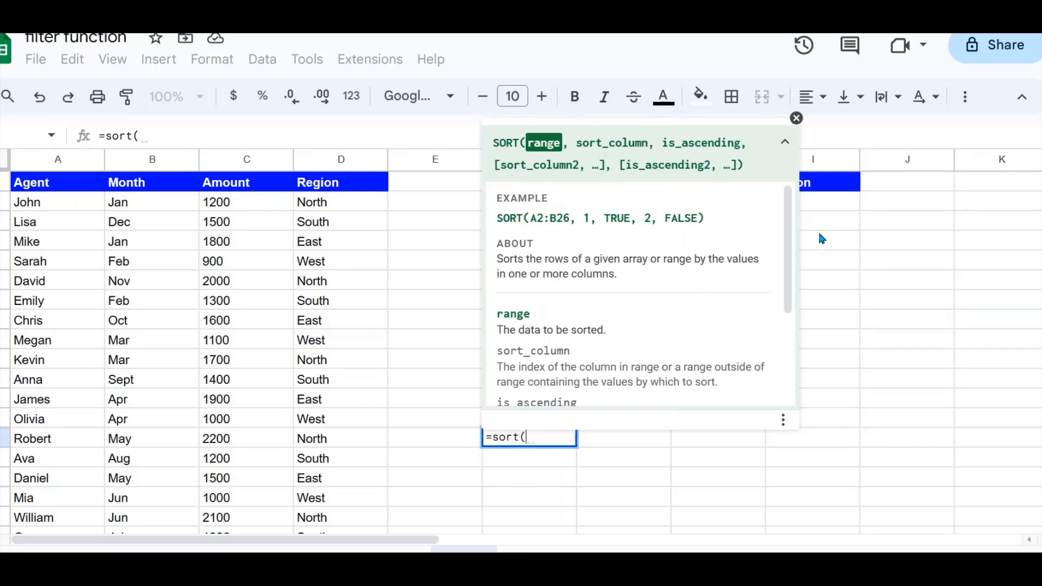
click(796, 118)
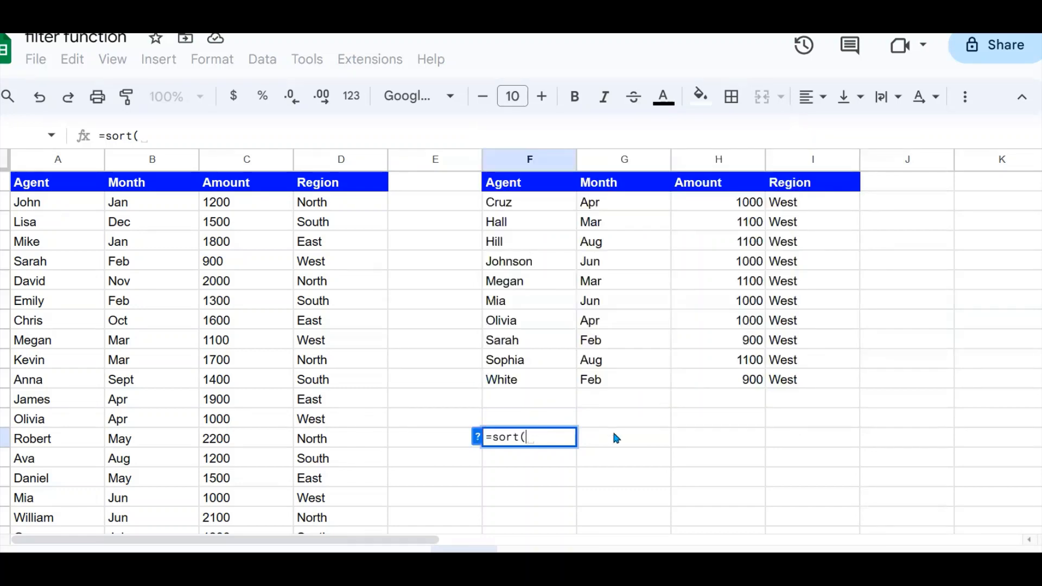
key(BackSpace)
key(BackSpace)
key(BackSpace)
key(BackSpace)
key(BackSpace)
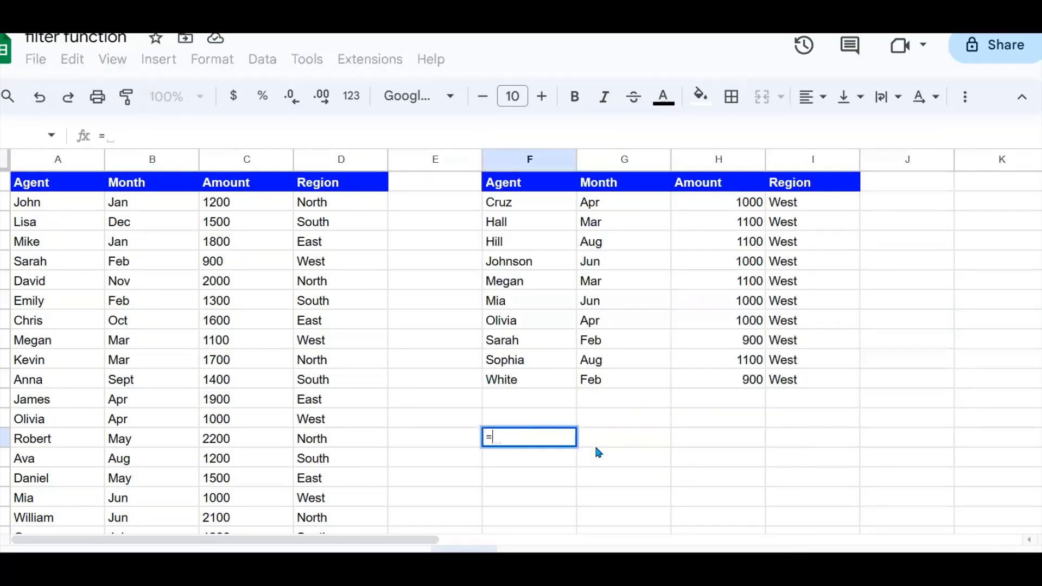
key(BackSpace)
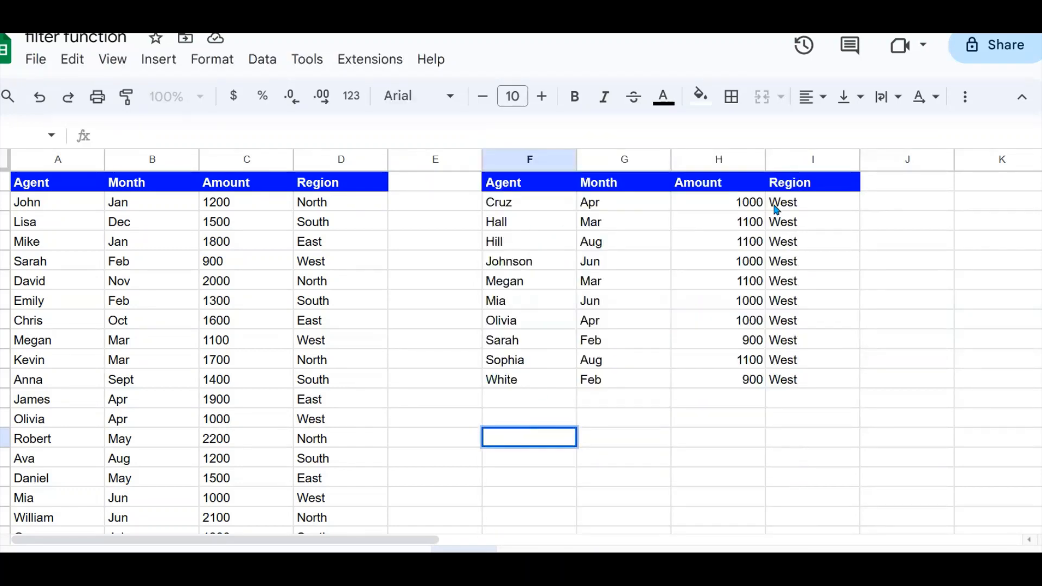
- Add 3 and true as the SORT arguments in F2 to sort ascending by Amount, and check the Amount column
click(758, 212)
click(752, 379)
click(508, 204)
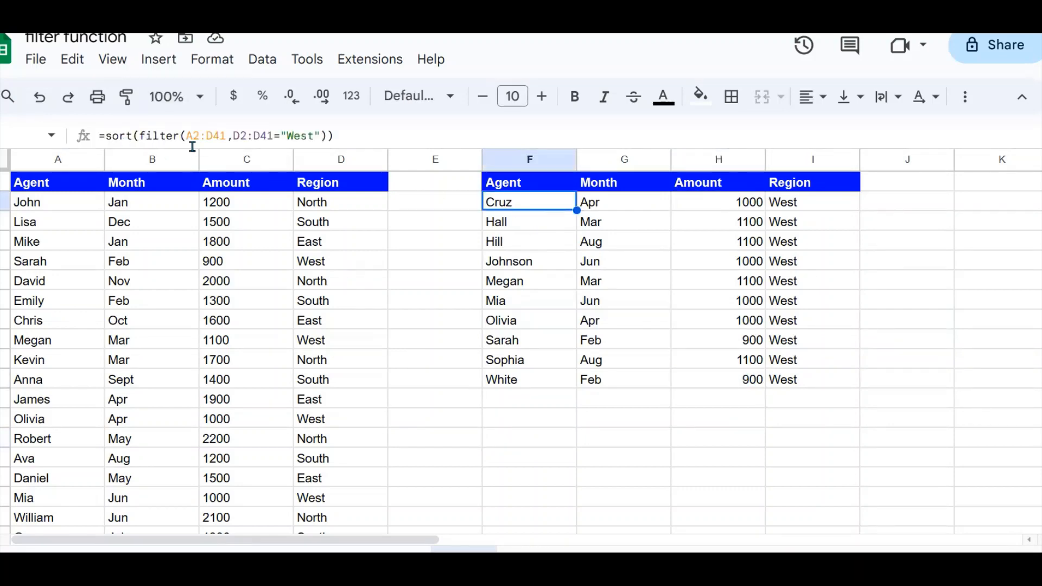
click(327, 135)
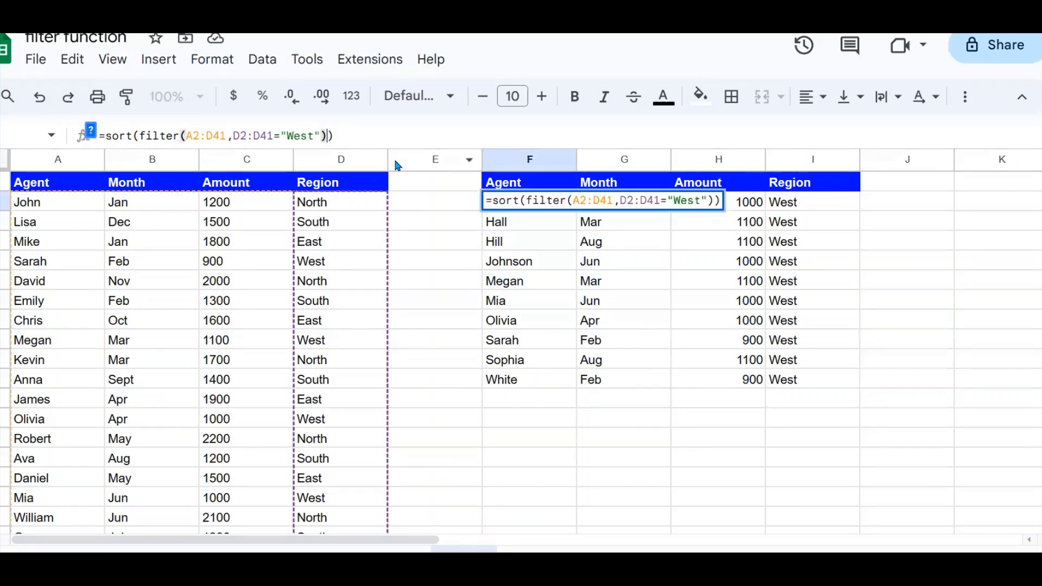
text(,)
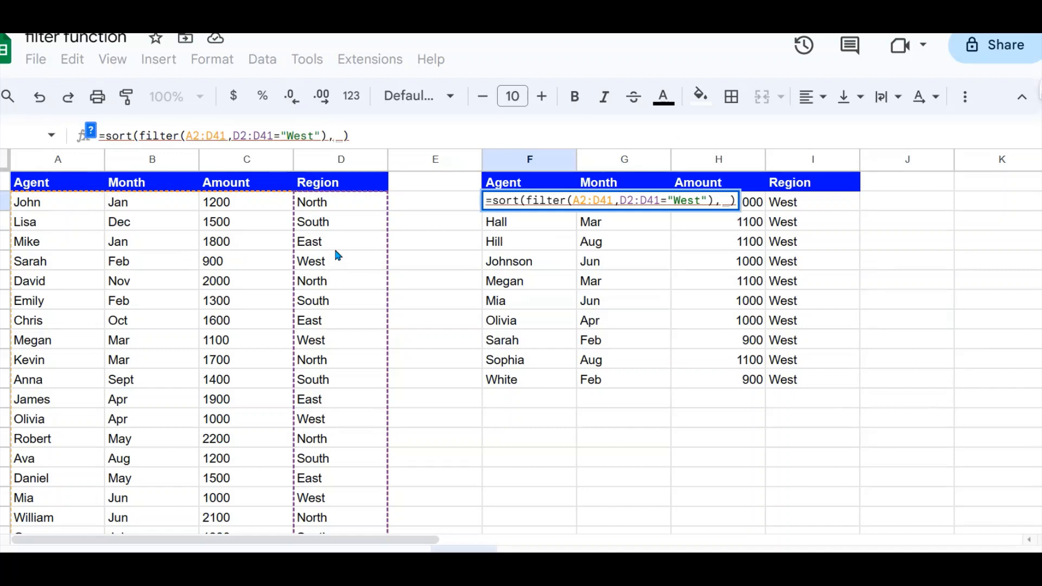
text(3,)
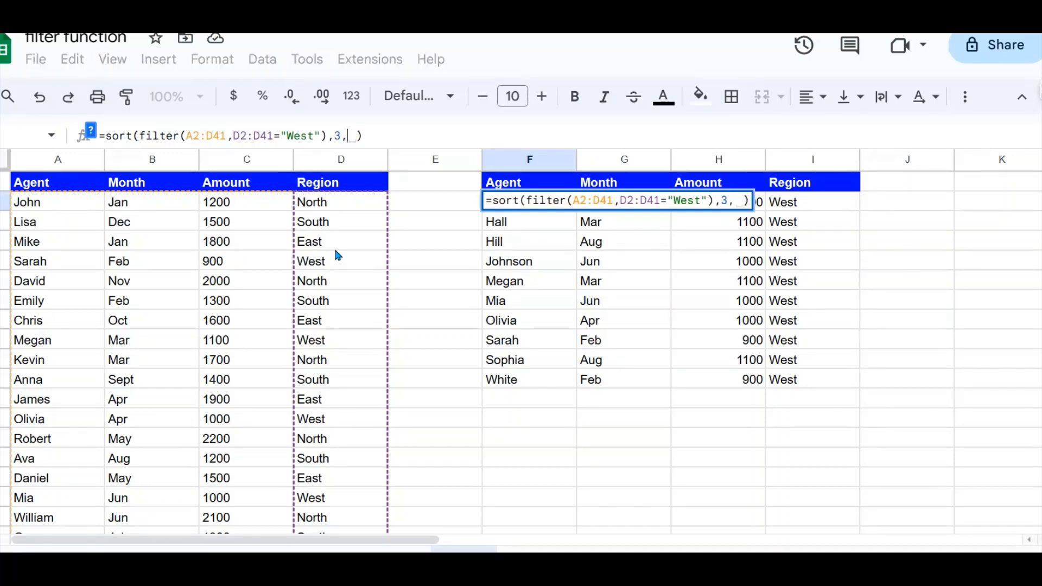
text(true)
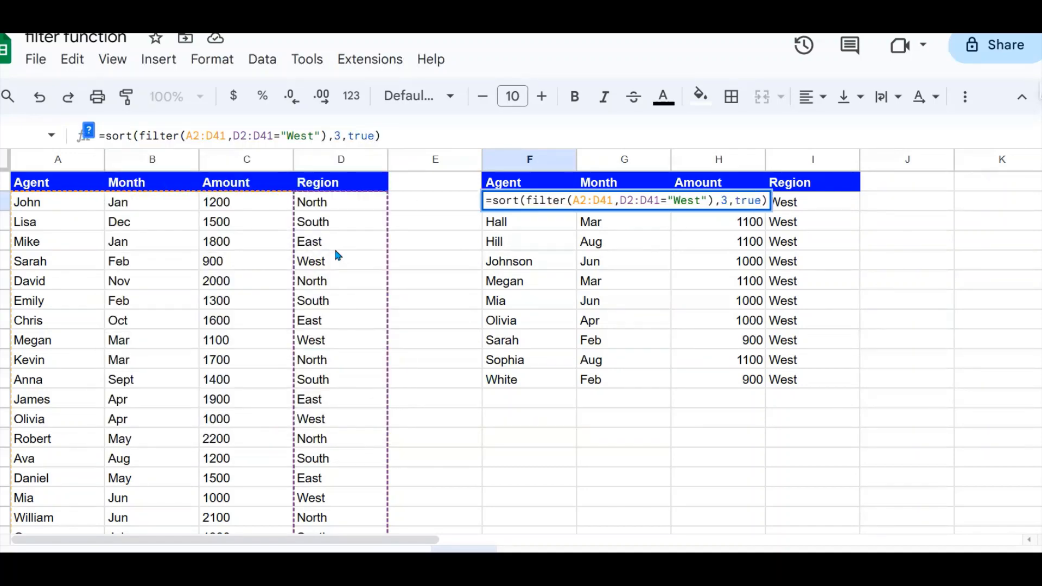
text())
key(Return)
click(624, 321)
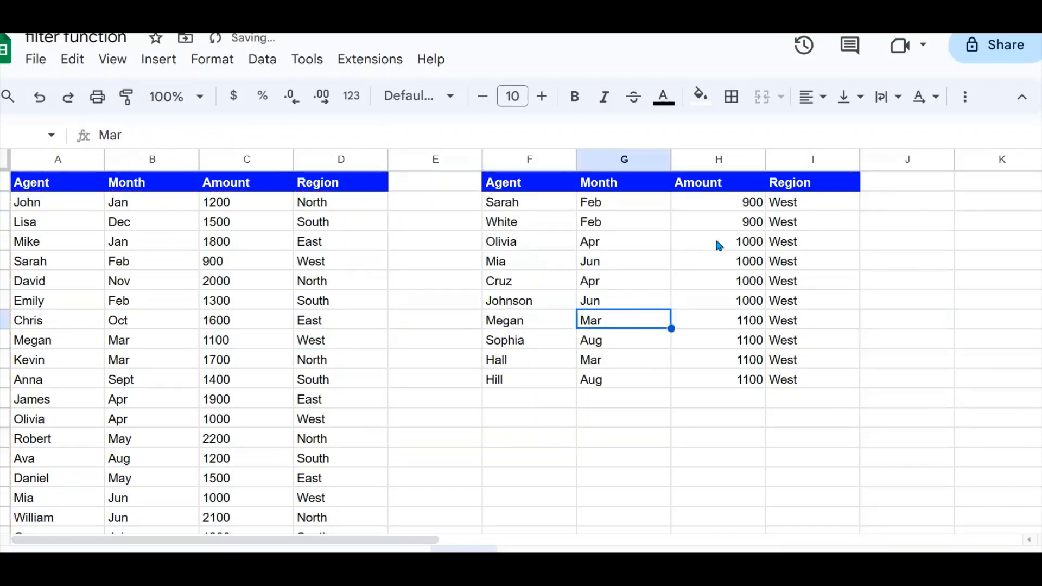
drag(747, 203, 744, 379)
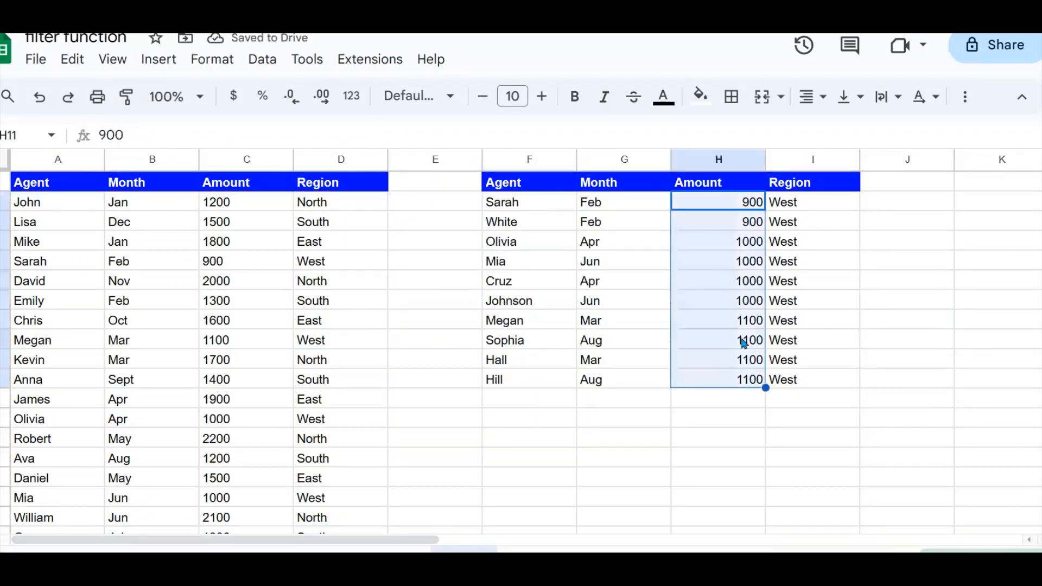
click(736, 305)
drag(744, 203, 748, 379)
- Change the SORT order argument in F2 to false for a descending sort, and check the Amount column
click(529, 204)
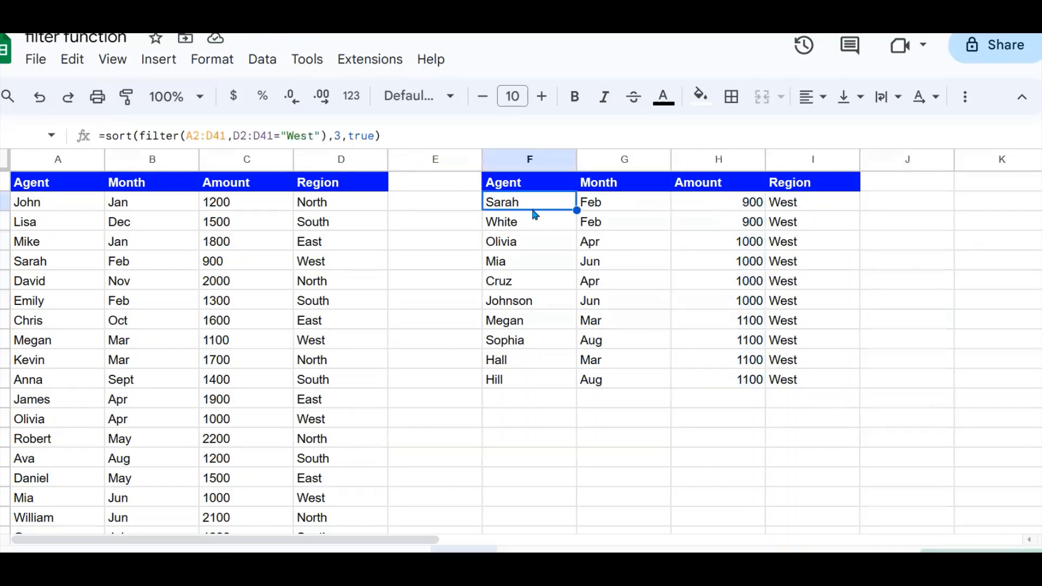
click(376, 135)
key(BackSpace)
key(BackSpace)
key(BackSpace)
key(BackSpace)
text(fa)
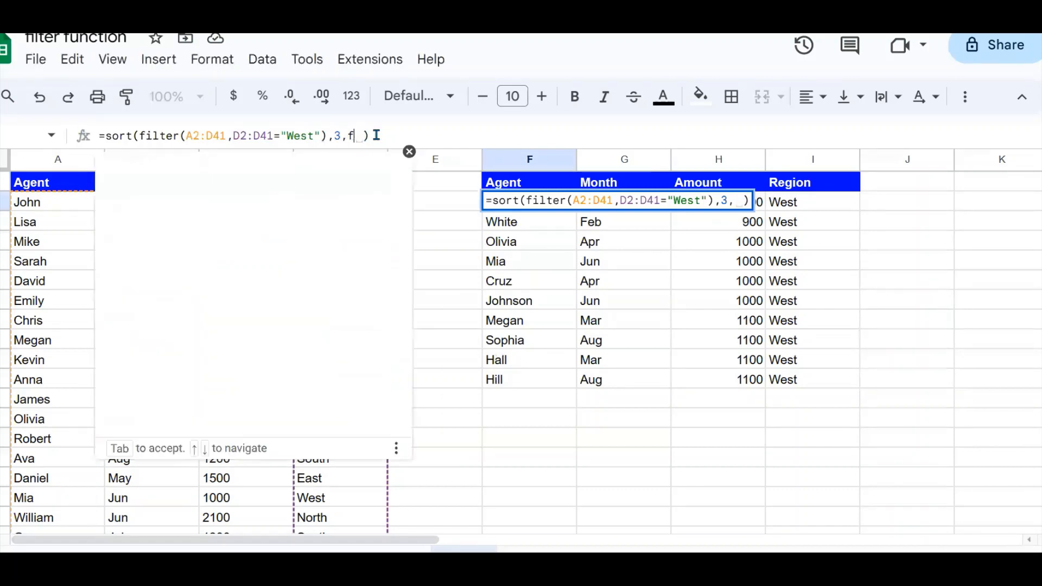
text(lse)
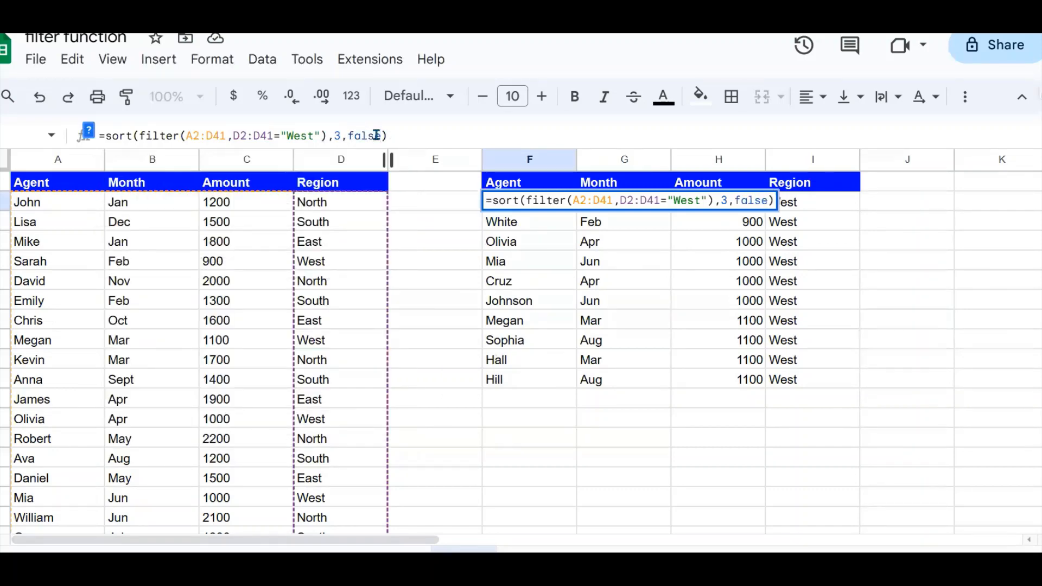
key(Return)
click(720, 224)
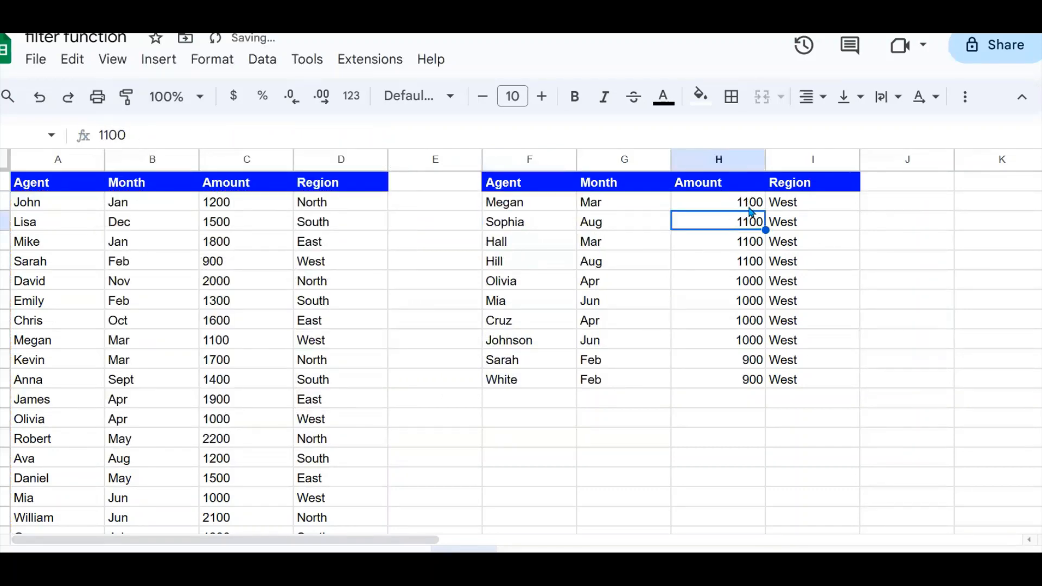
drag(750, 207, 731, 384)
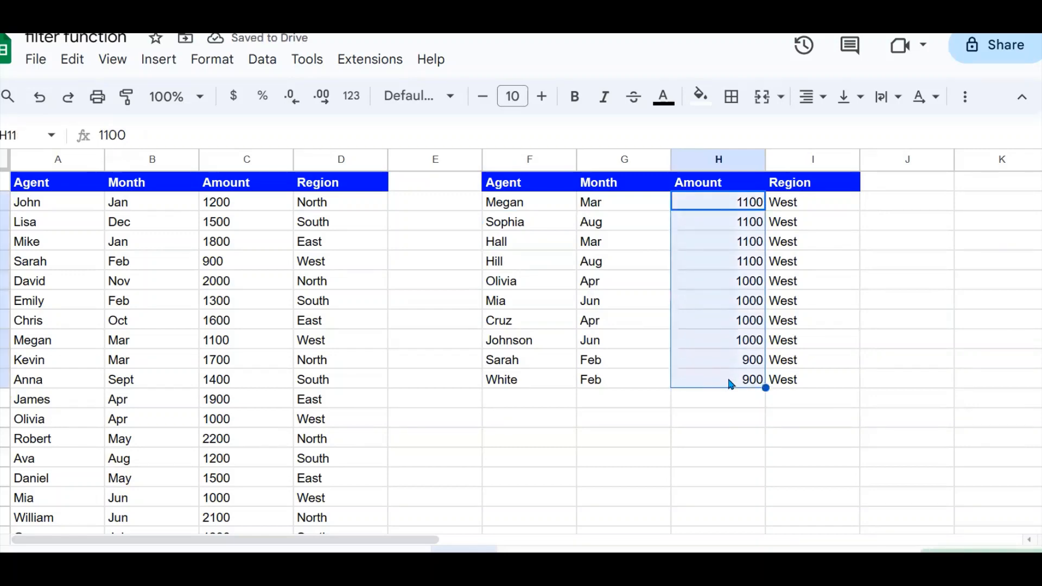